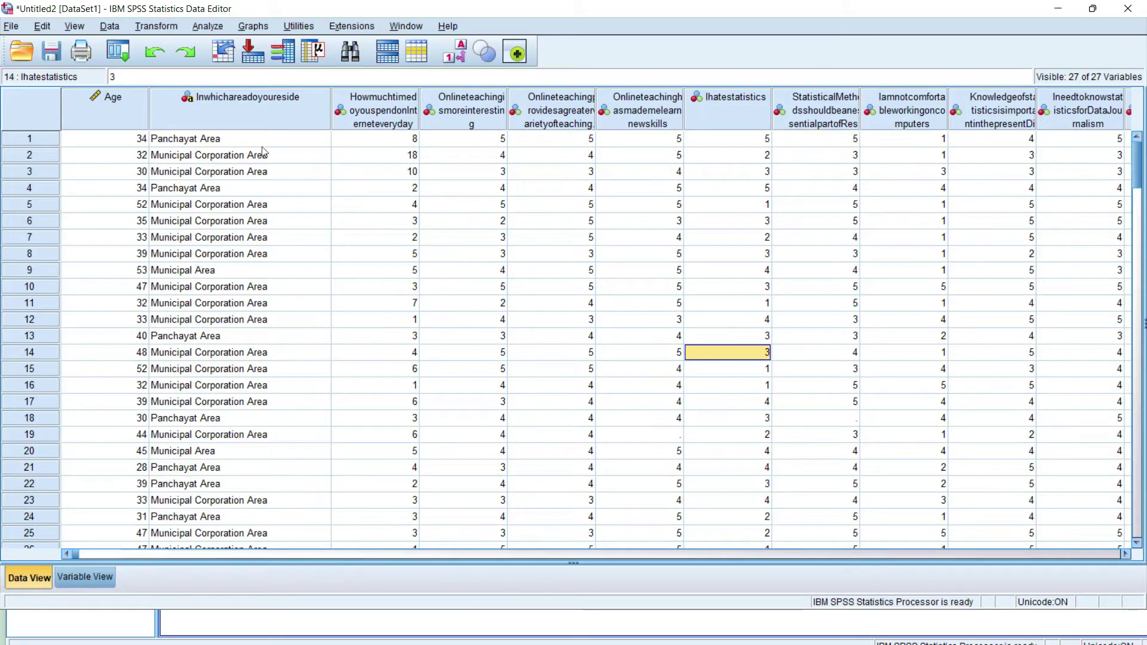
Look through the survey responses down to the last case and return to the first one.
scroll(274, 275, down, 20)
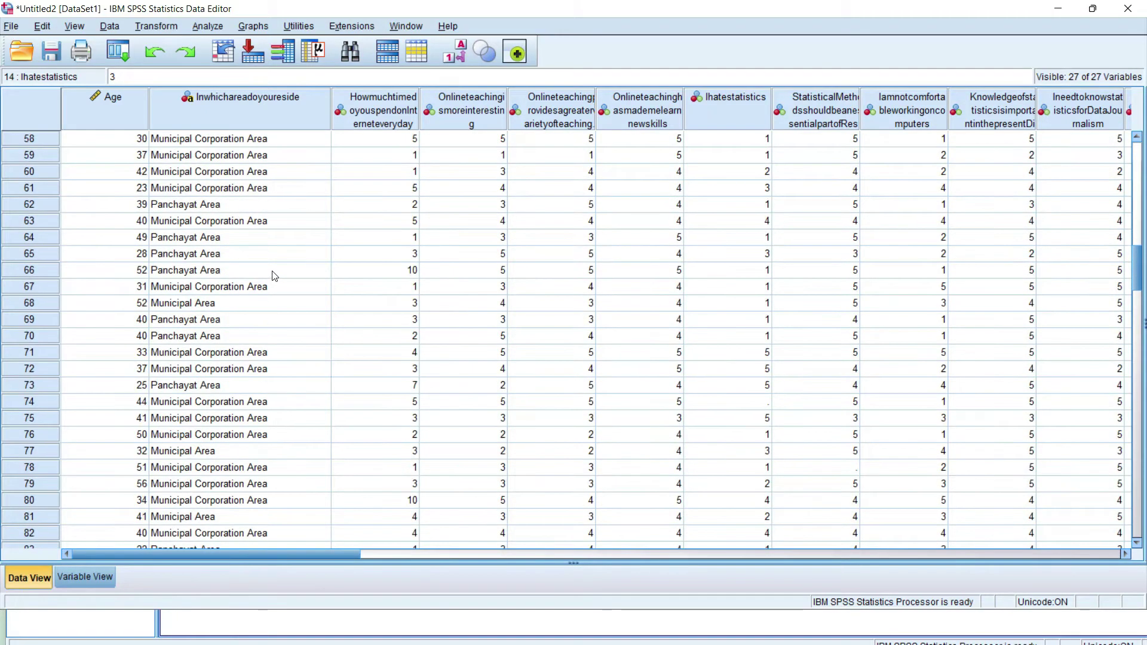
scroll(275, 282, down, 20)
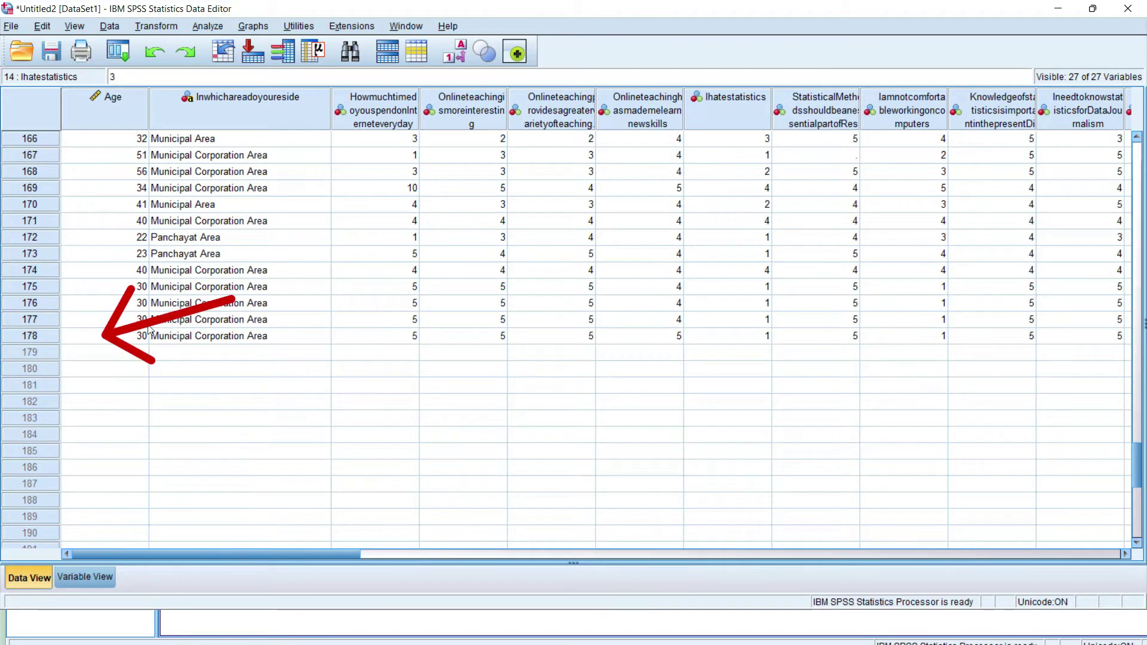
scroll(148, 330, up, 20)
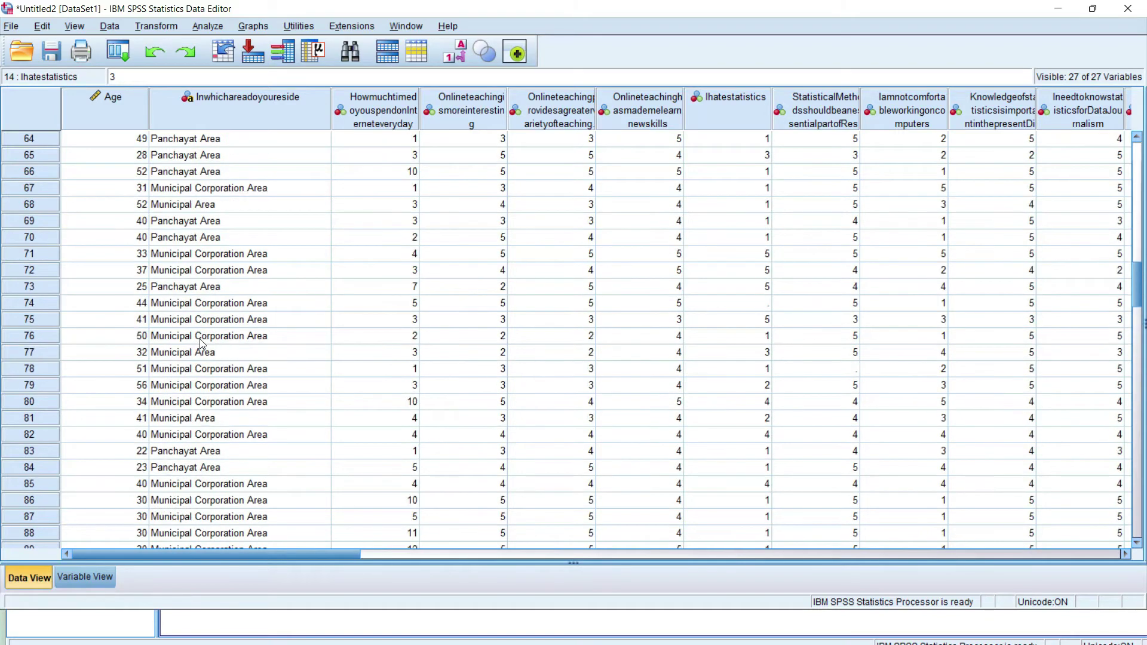
scroll(201, 344, up, 20)
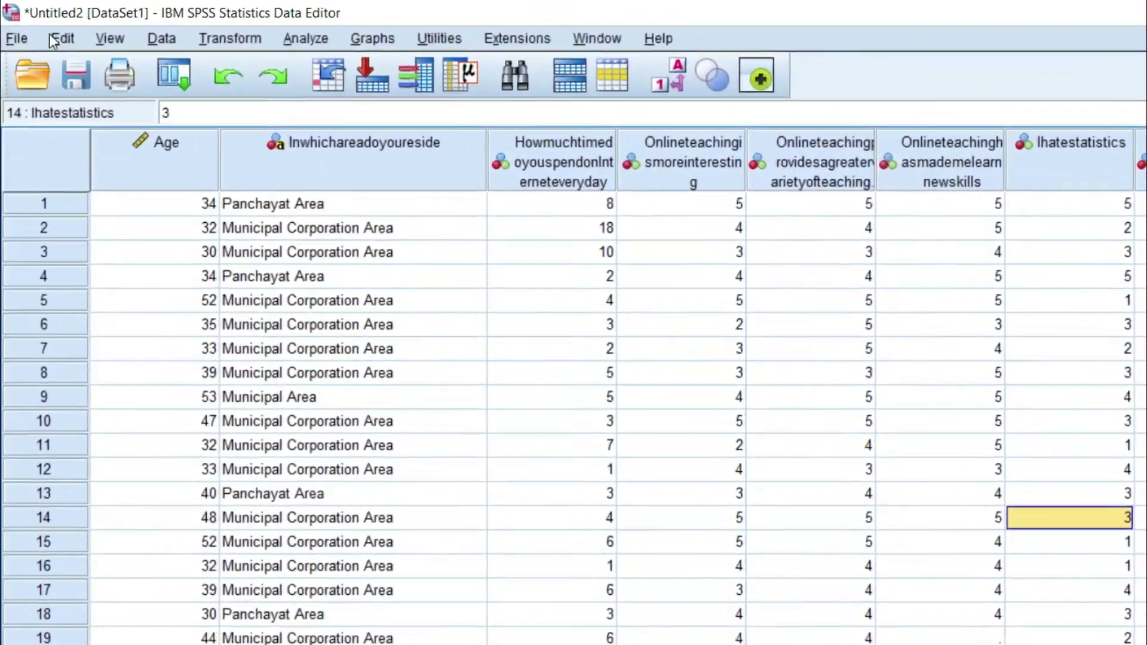
Replace every "Panchayat Area" entry in the Inwhichareadoyoureside column with 1.
click(60, 38)
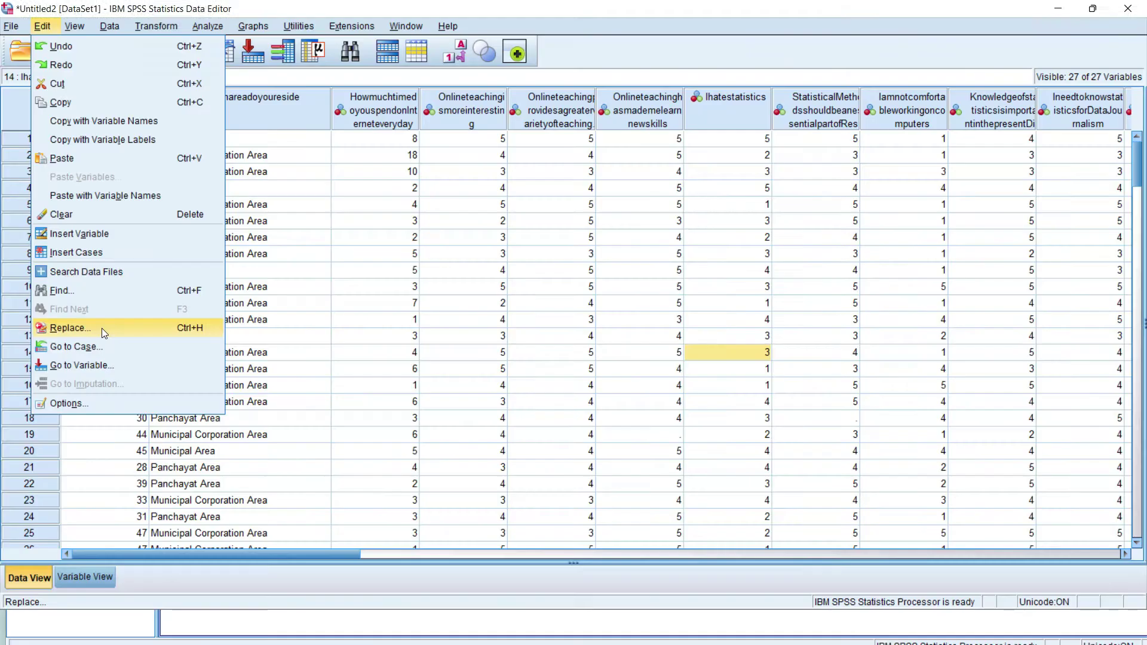
click(171, 548)
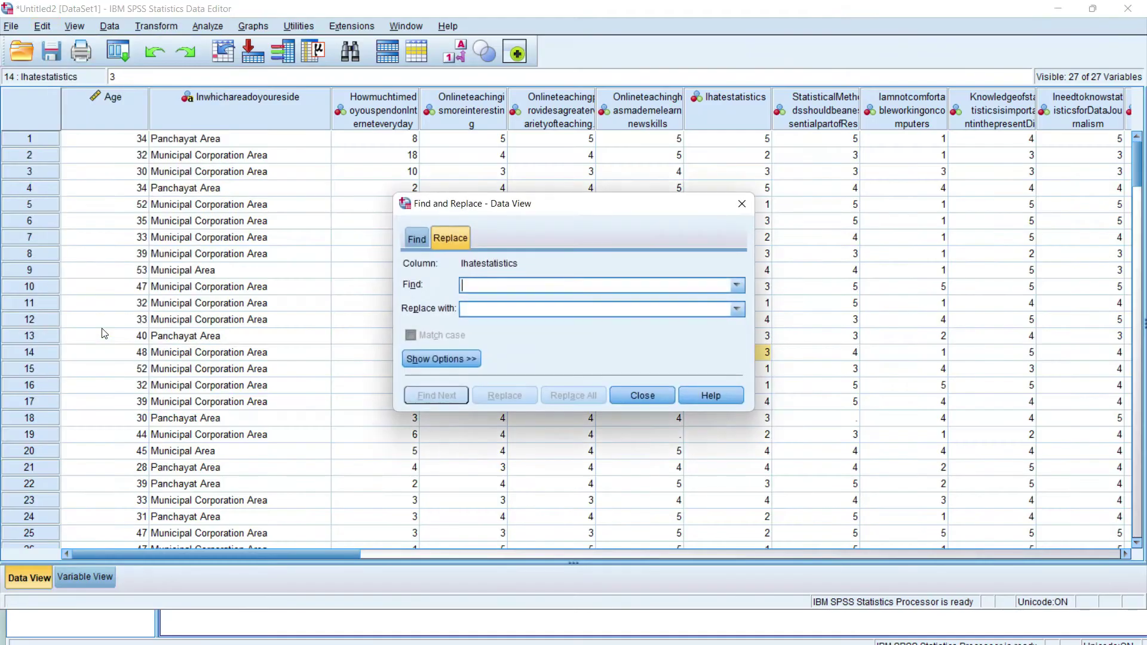
click(221, 142)
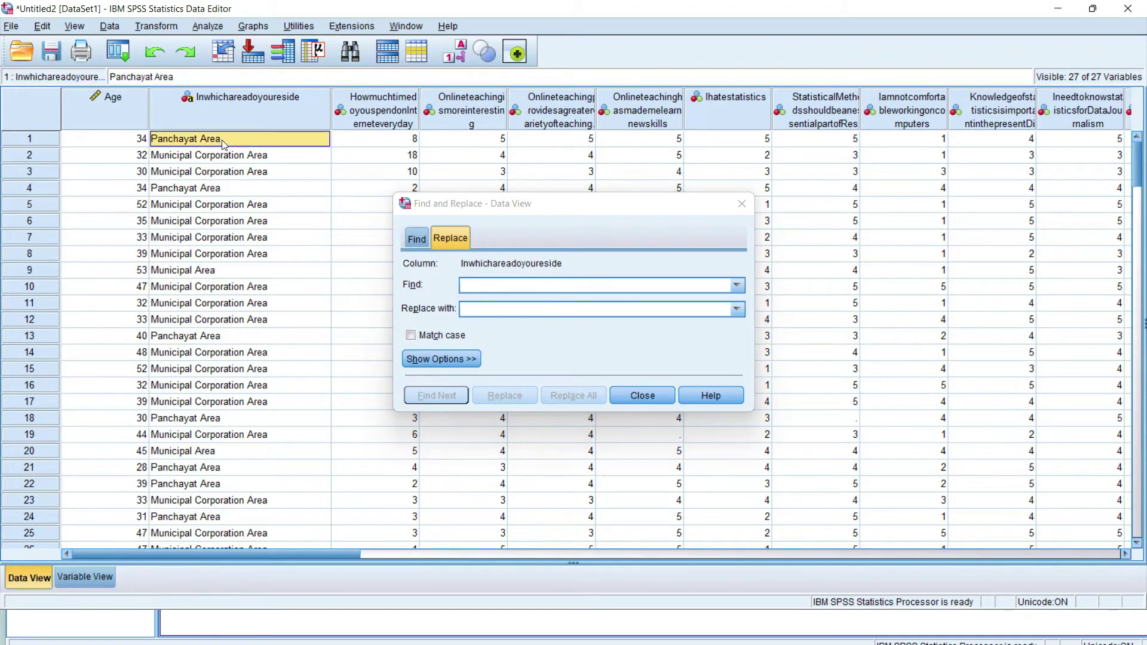
right_click(222, 143)
click(265, 172)
click(487, 288)
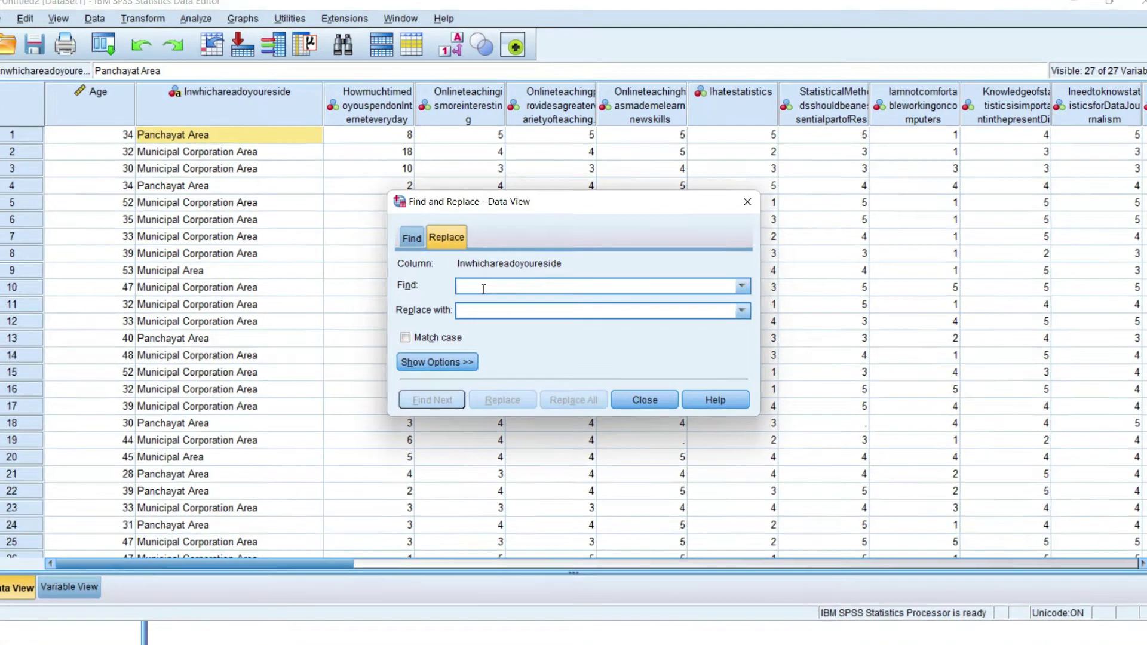
key(ctrl+v)
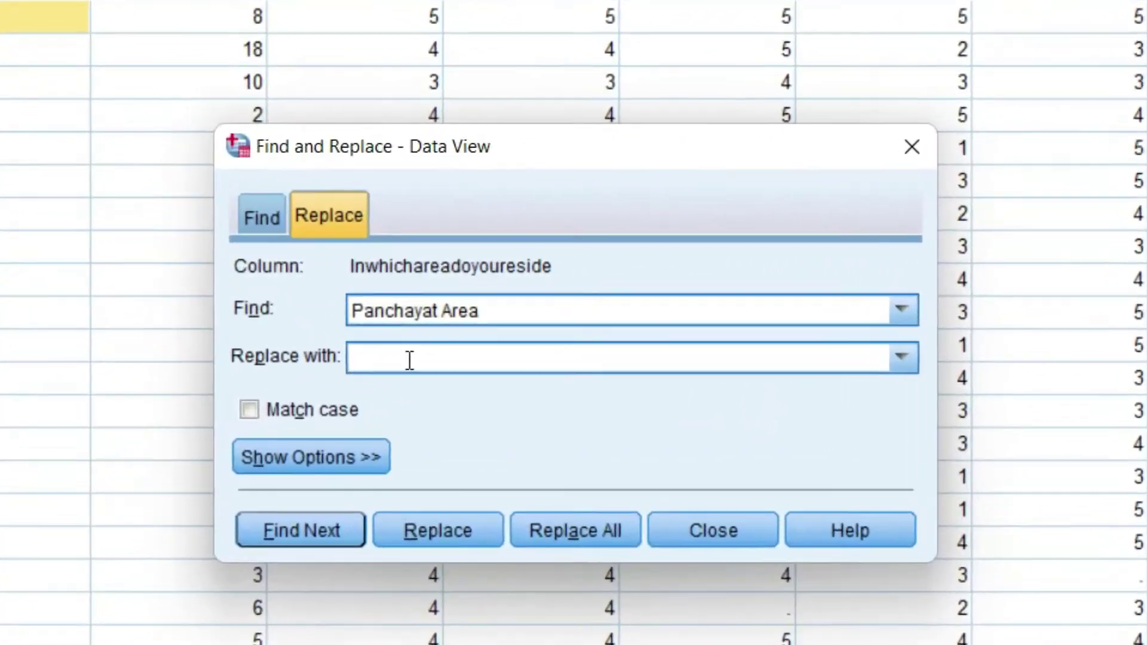
click(462, 328)
text(1)
click(557, 540)
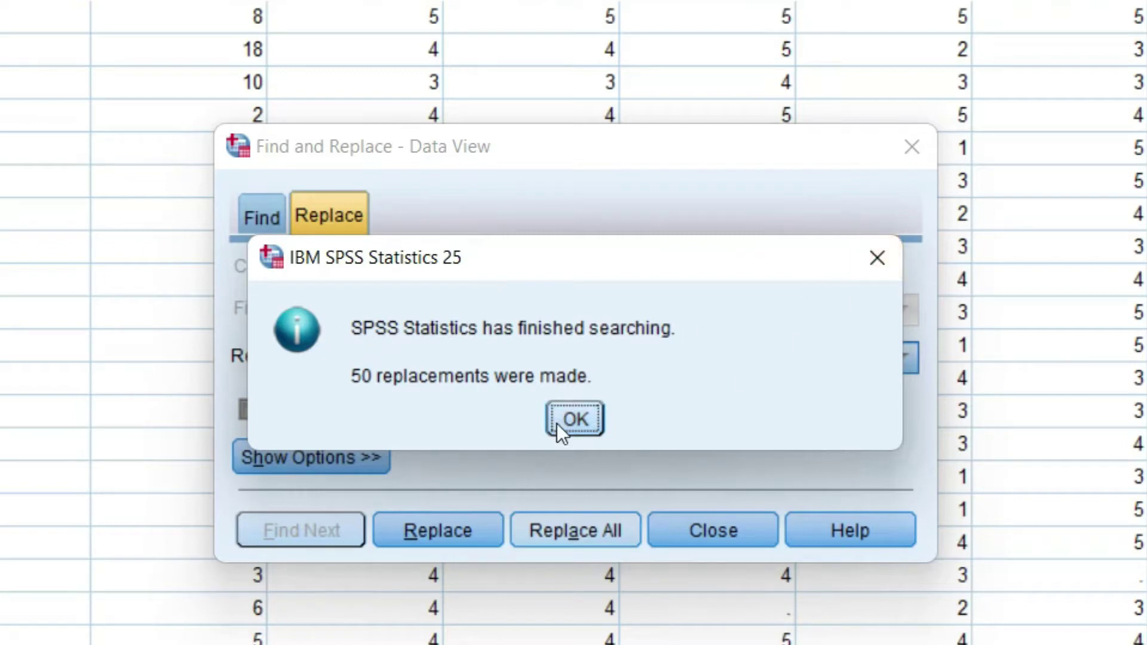
click(573, 418)
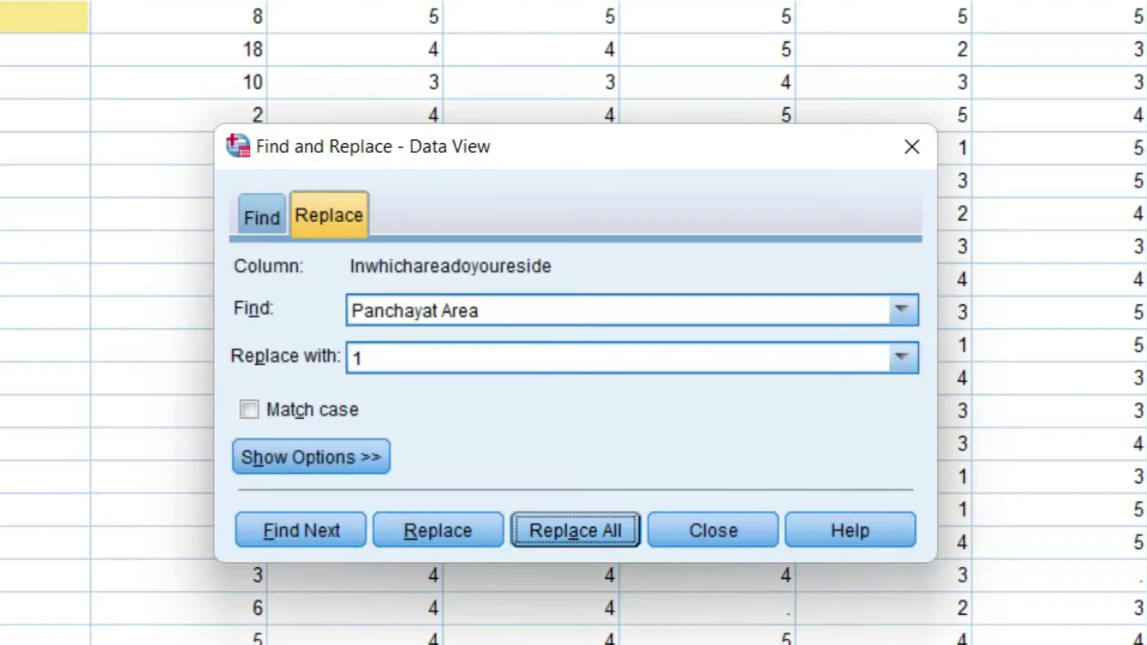
Replace every "Municipal Corporation Area" entry in the Inwhichareadoyoureside column with 2.
click(43, 49)
right_click(43, 49)
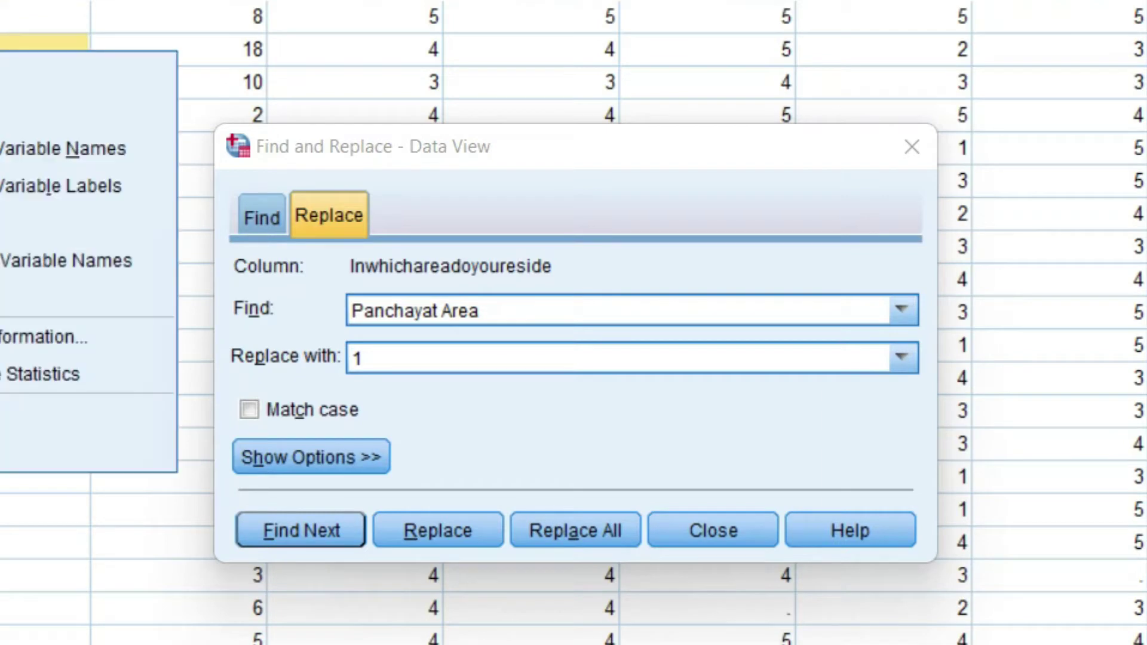
click(24, 104)
click(520, 317)
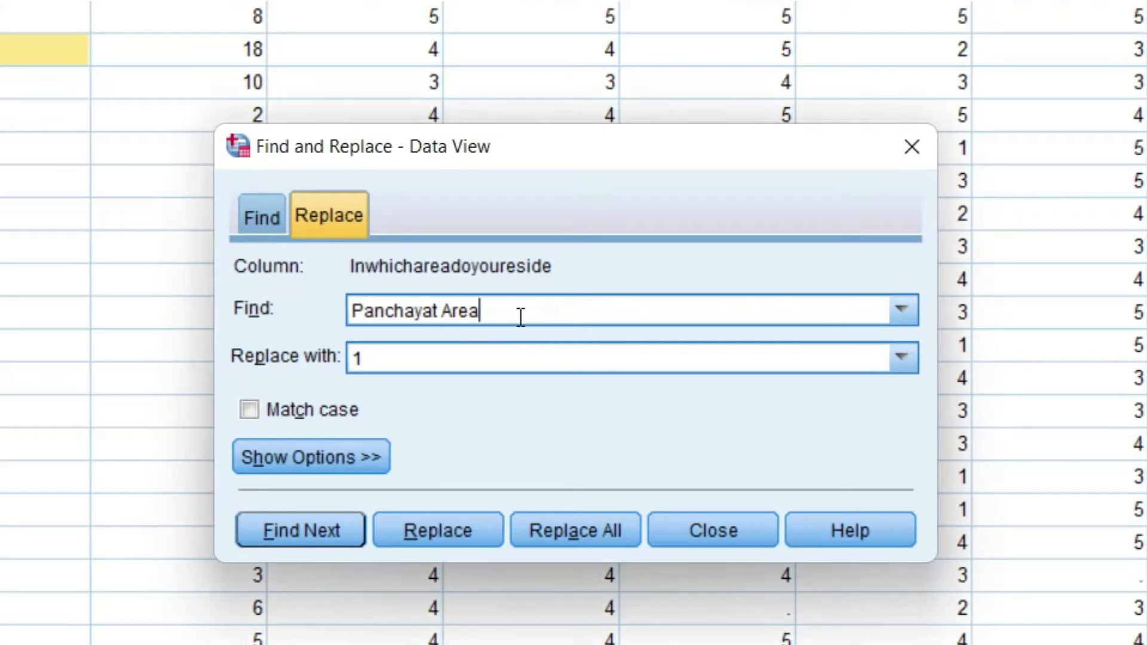
drag(520, 317, 345, 301)
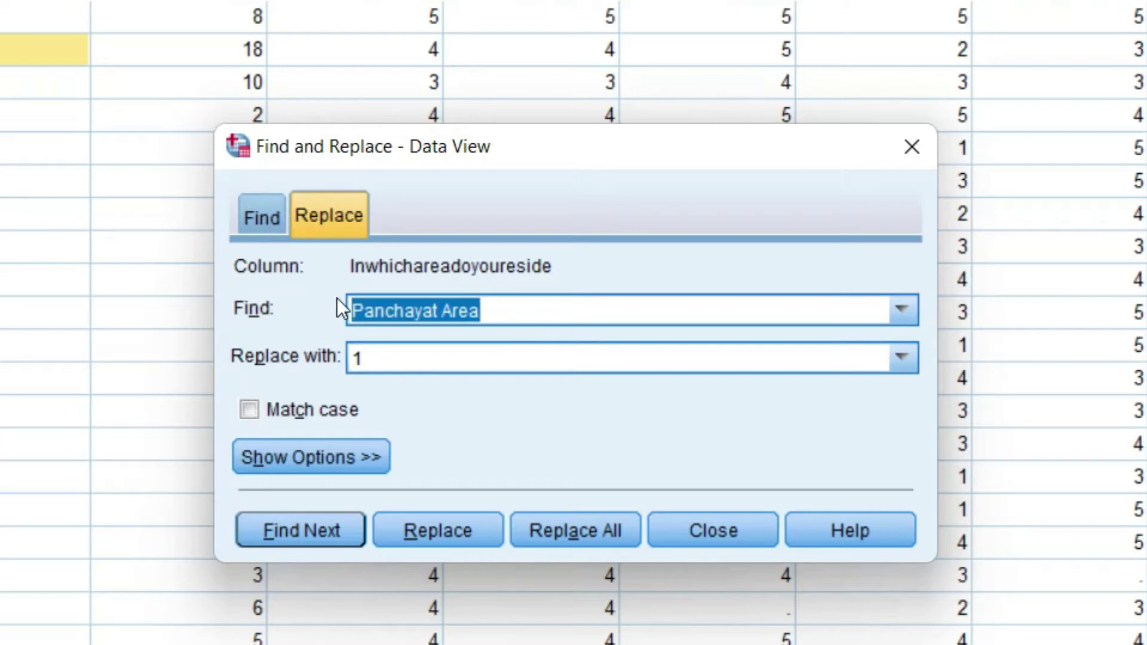
key(ctrl+v)
drag(374, 358, 348, 355)
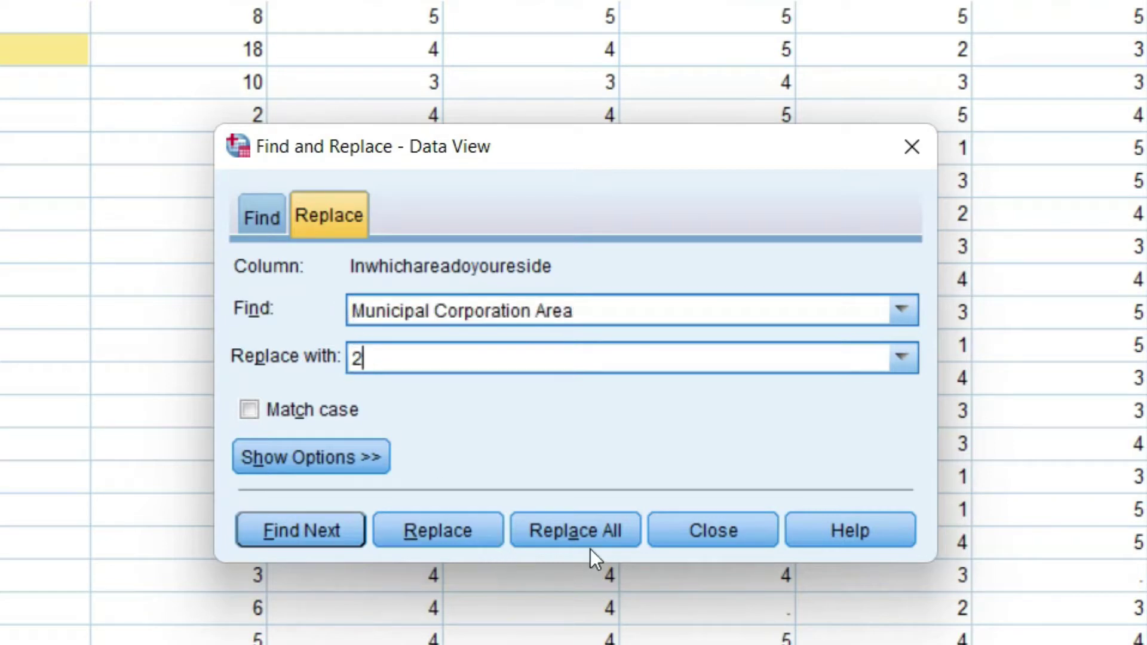
click(585, 533)
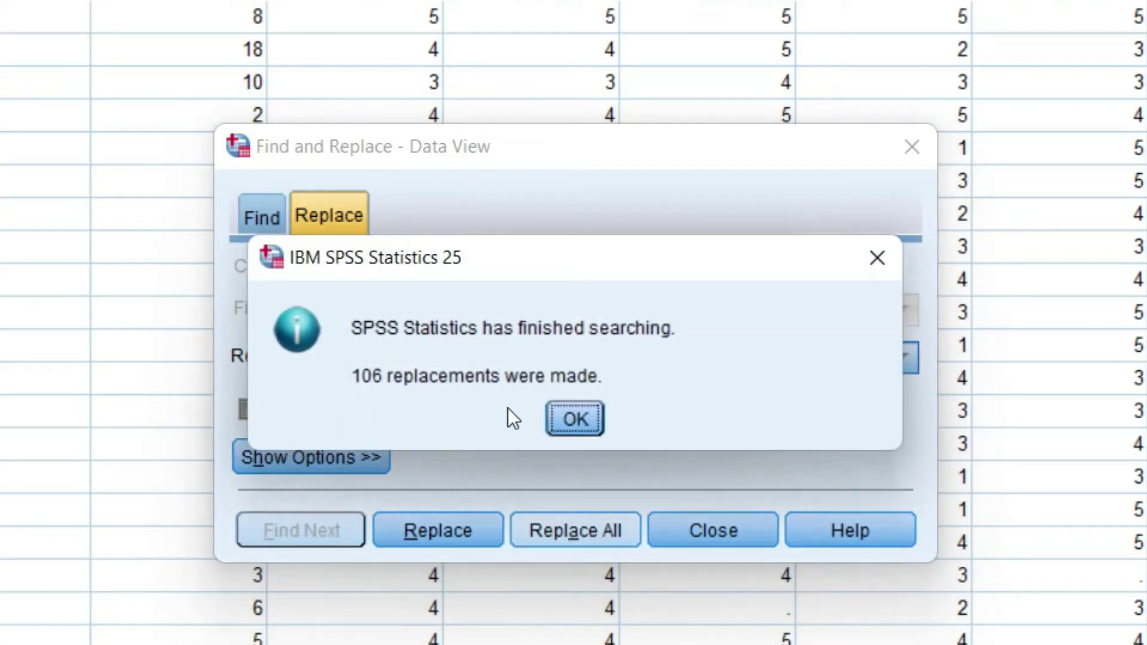
click(561, 414)
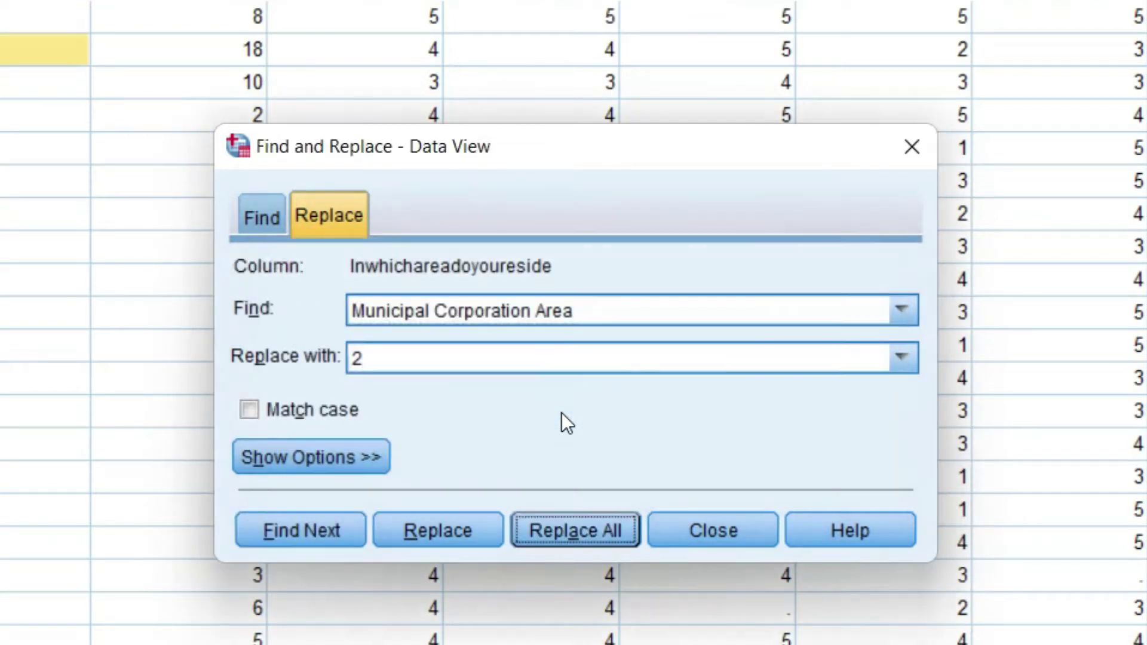
Replace every "Municipal Area" entry in the Inwhichareadoyoureside column with 2 and finish replacing.
click(36, 280)
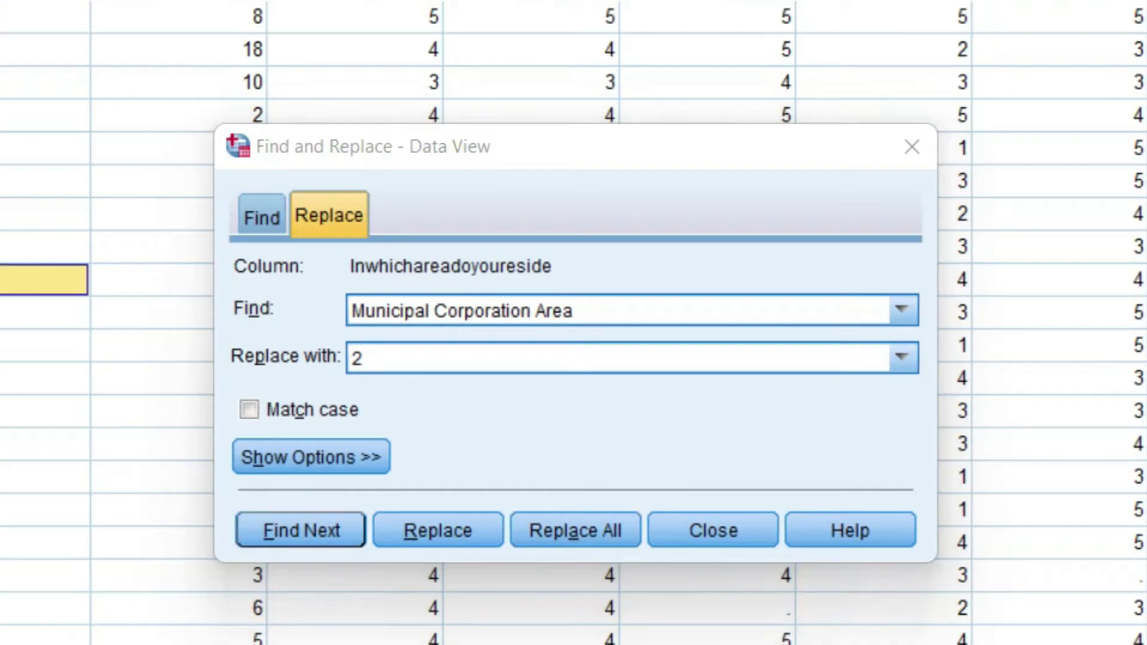
right_click(36, 280)
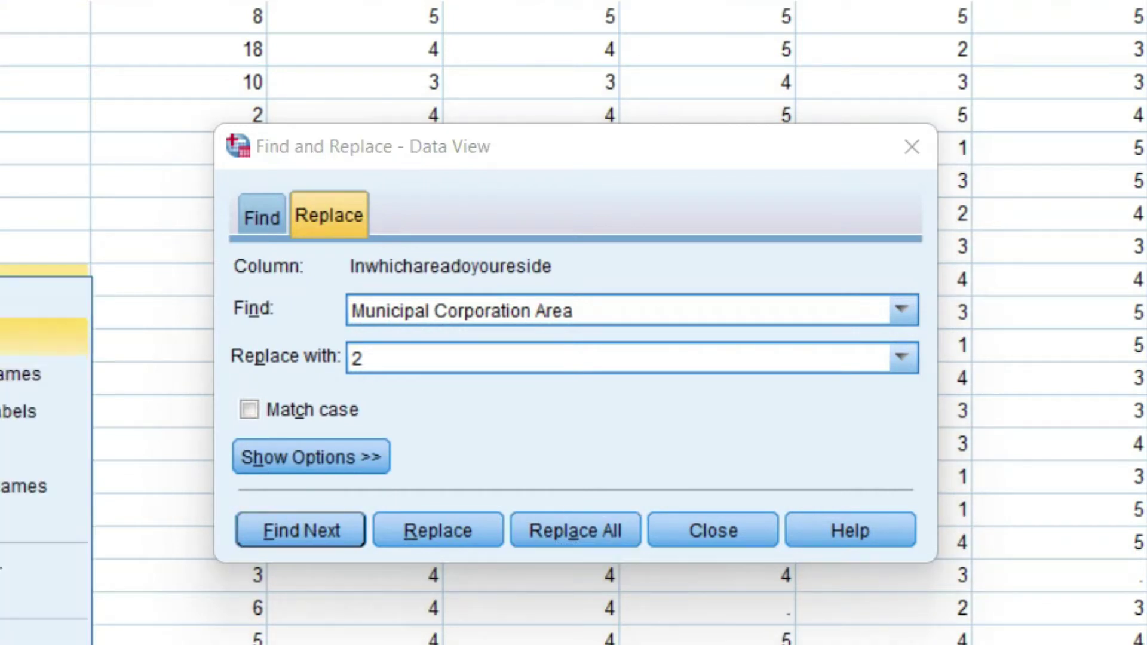
click(35, 338)
drag(581, 310, 352, 309)
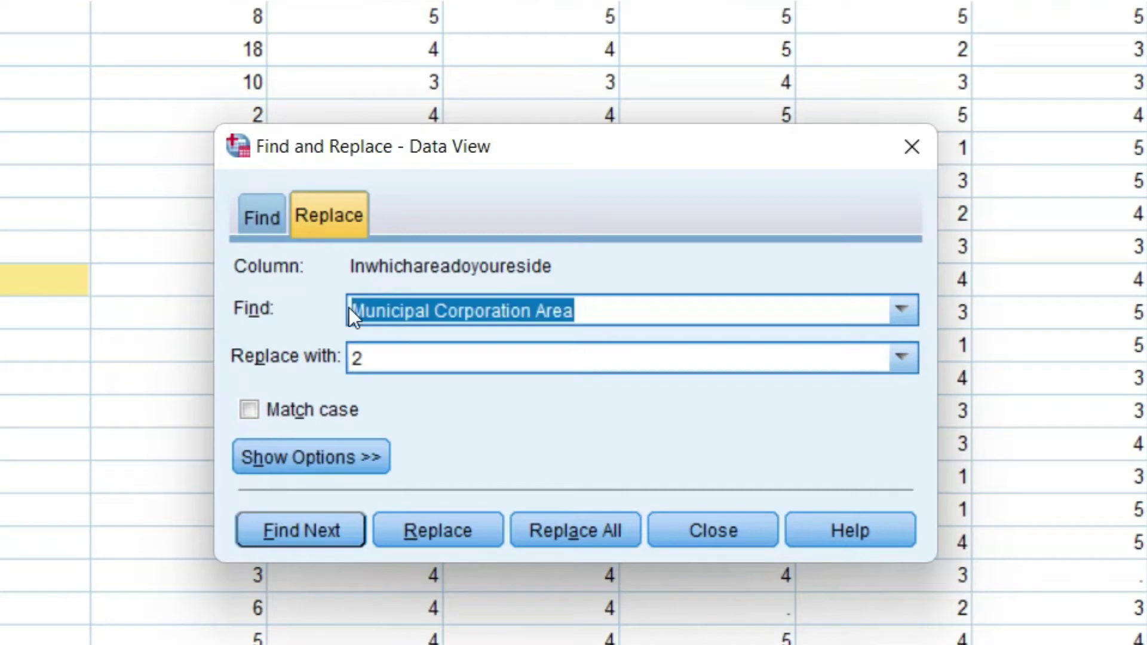
key(ctrl+v)
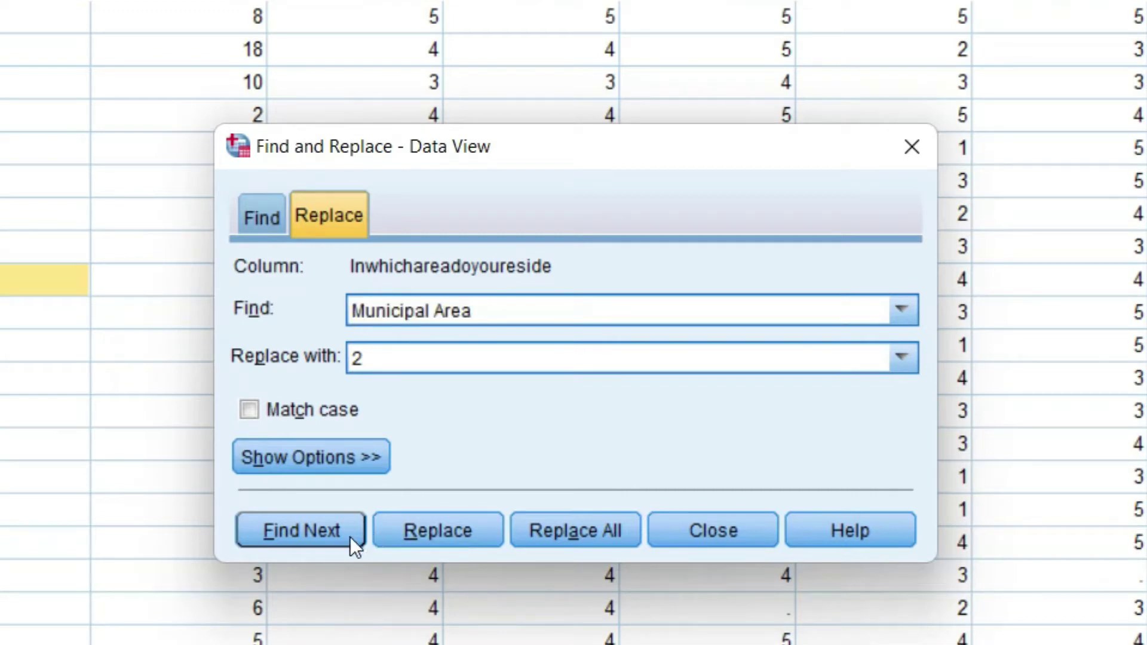
click(540, 529)
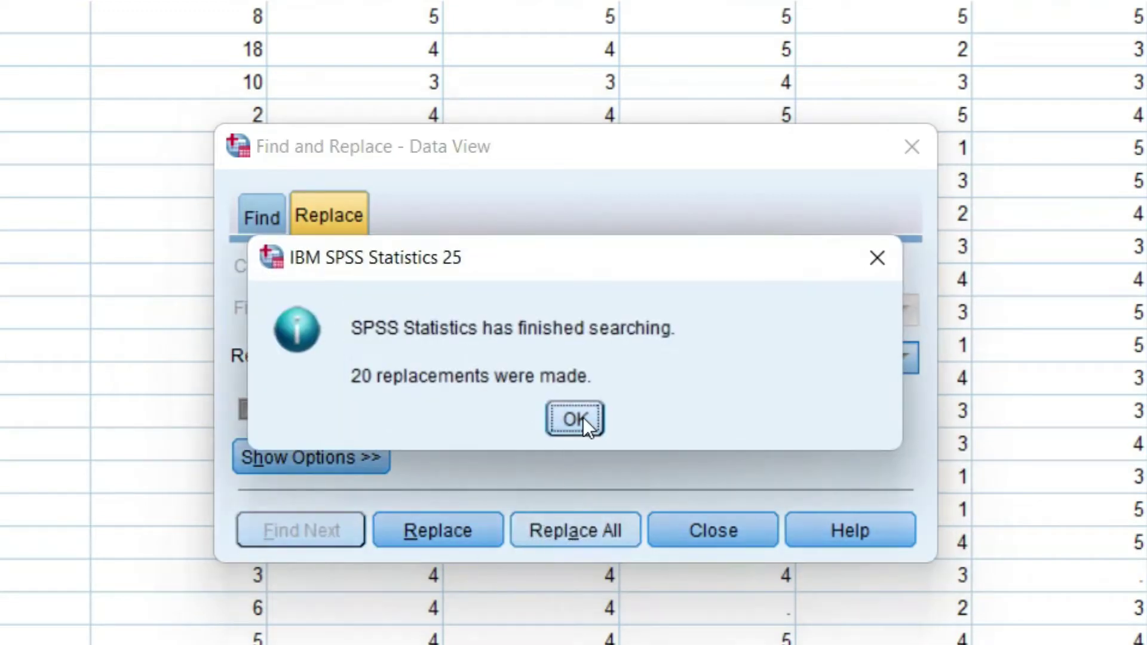
click(576, 418)
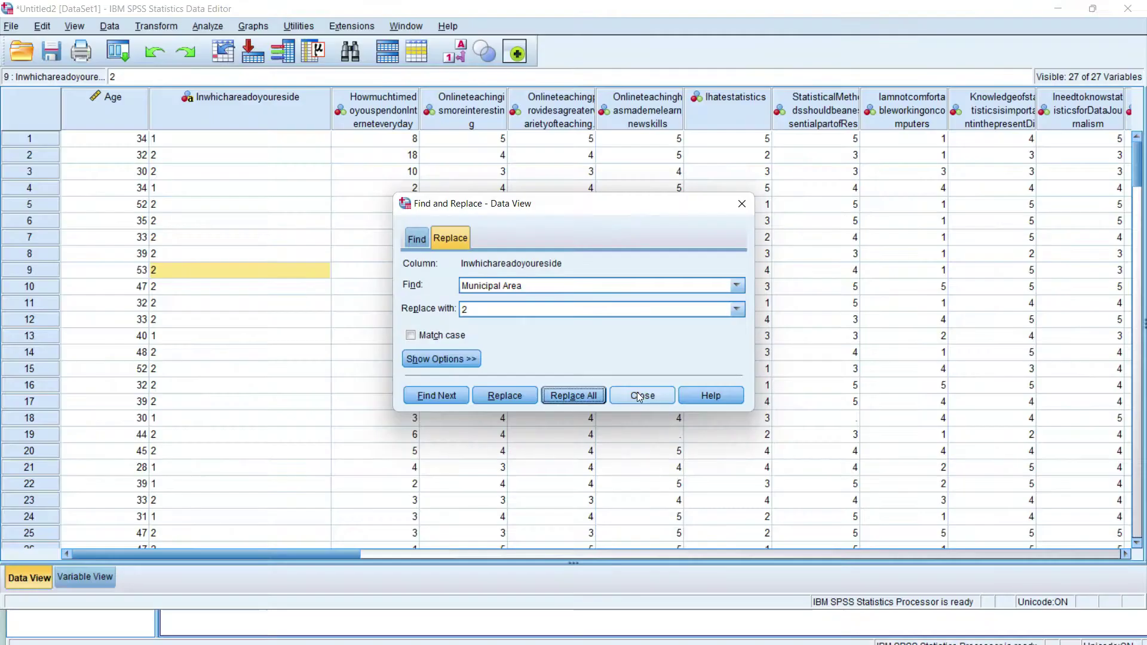
click(702, 533)
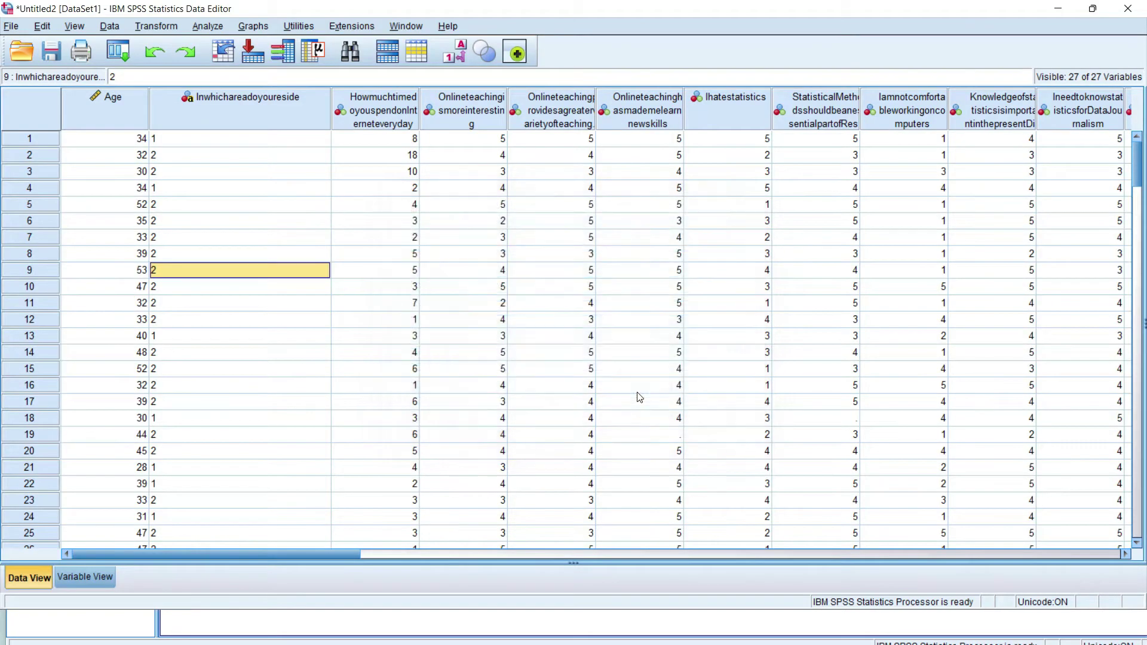
Change the variable type of Inwhichareadoyoureside from String to Numeric.
click(100, 578)
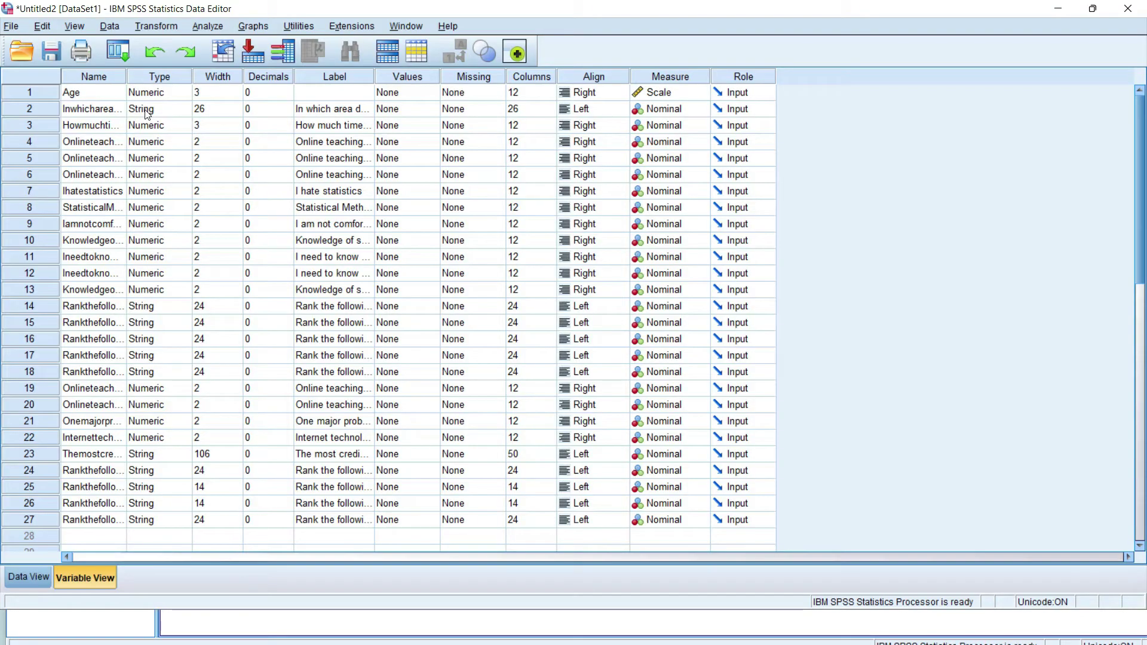
click(210, 220)
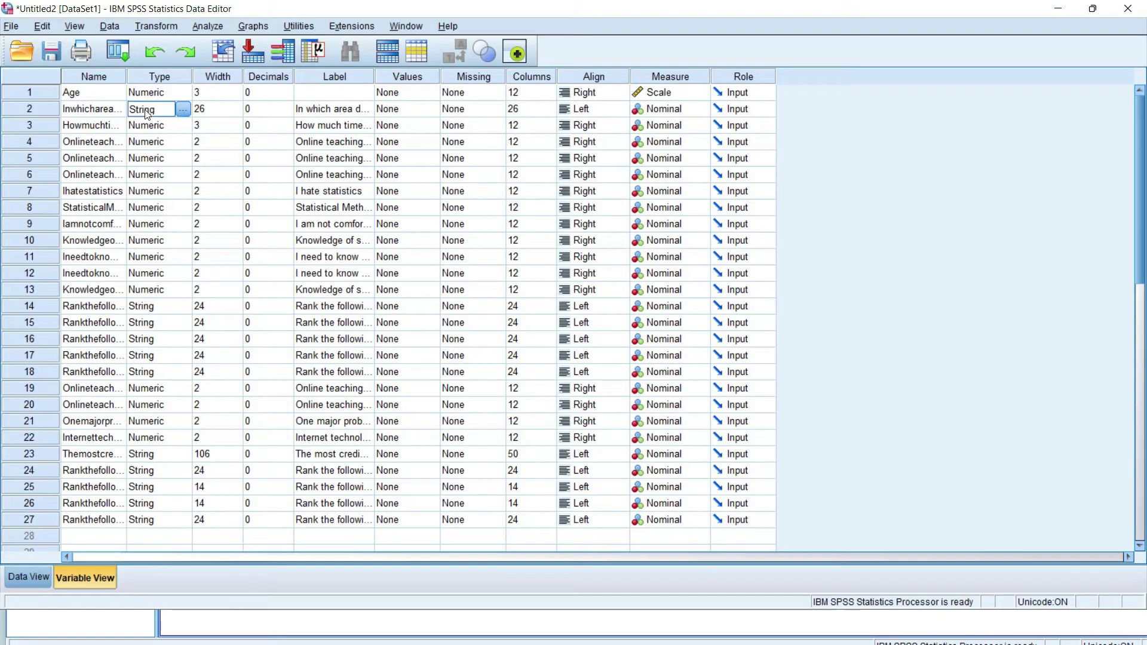
click(179, 111)
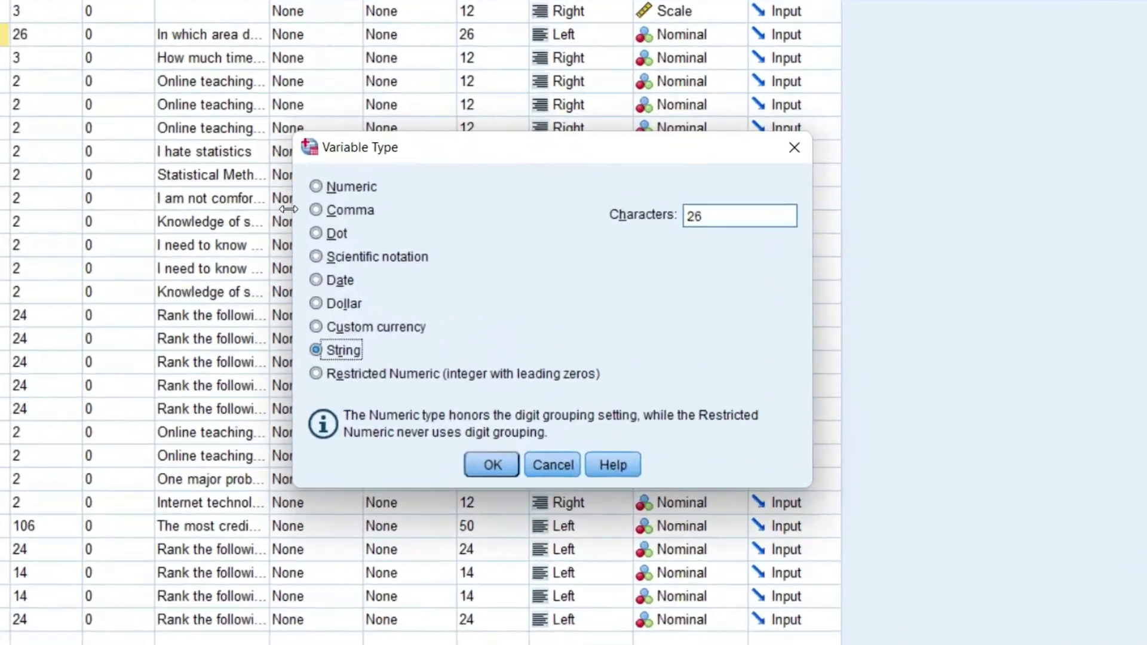
click(319, 189)
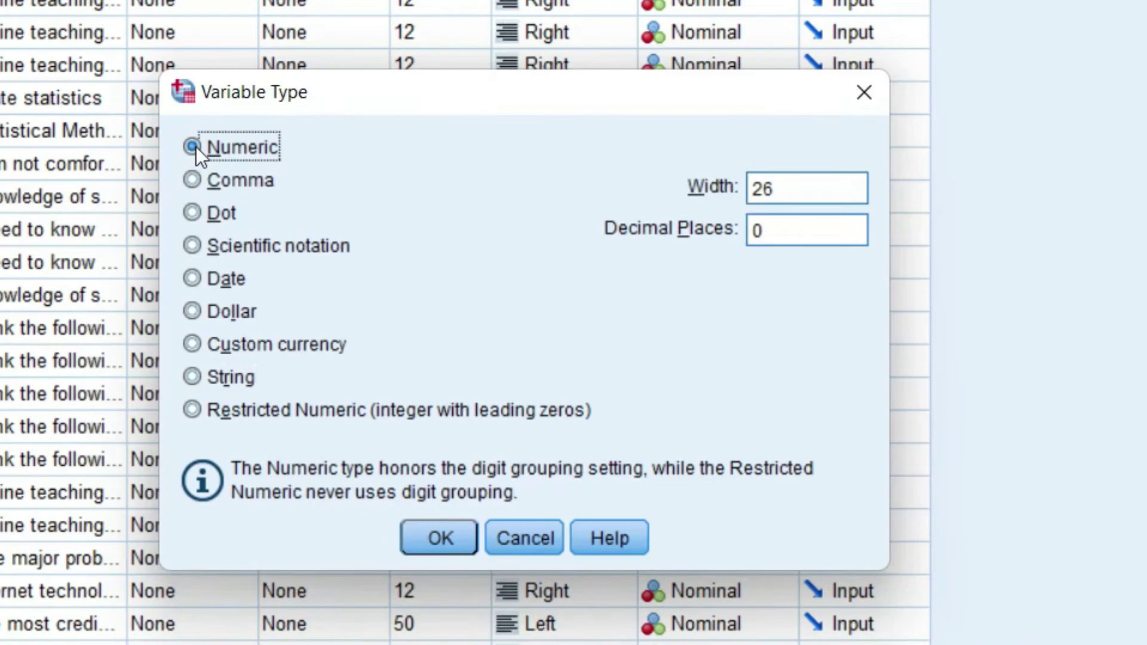
click(442, 541)
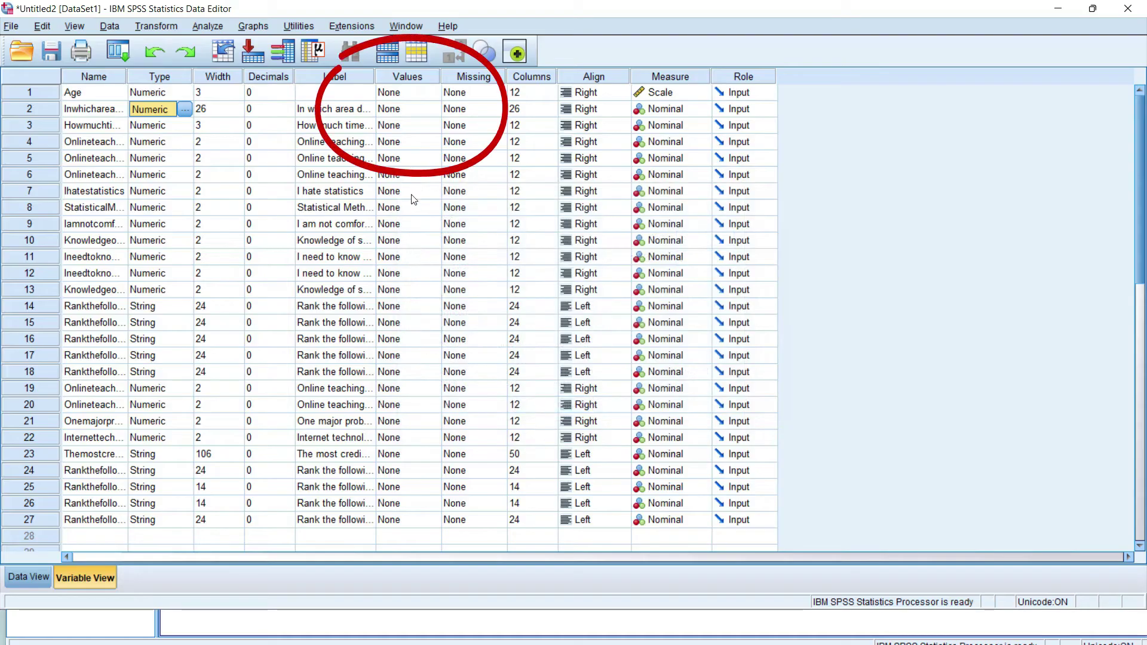
Add the value label "Rural" for value 1 of the Inwhichareadoyoureside variable.
click(402, 113)
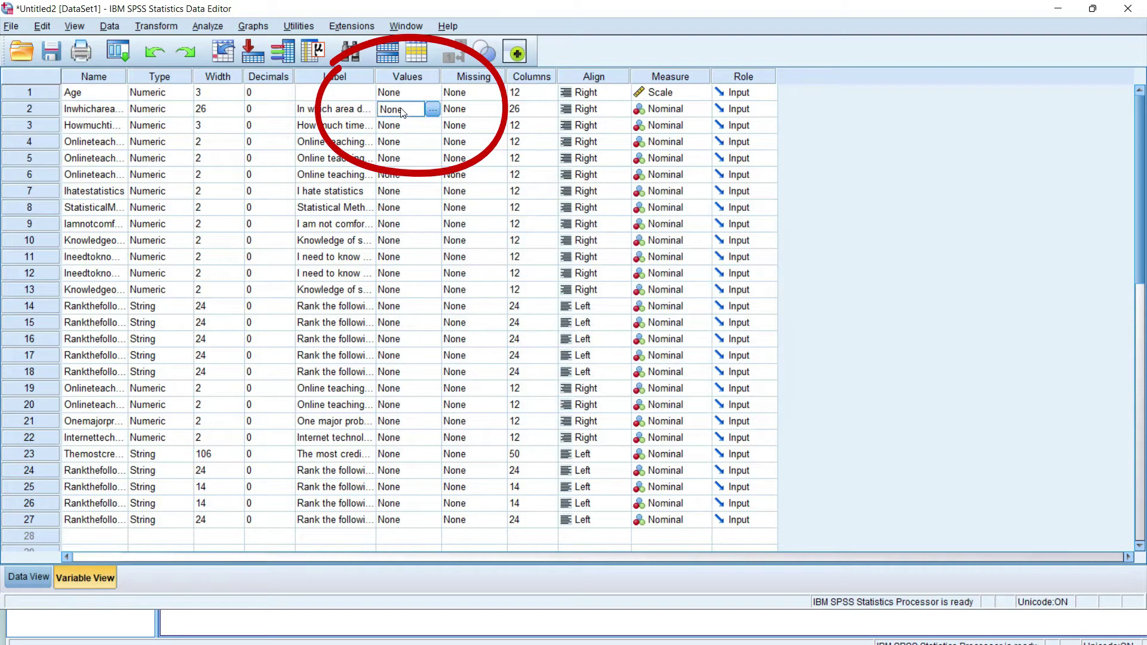
click(432, 110)
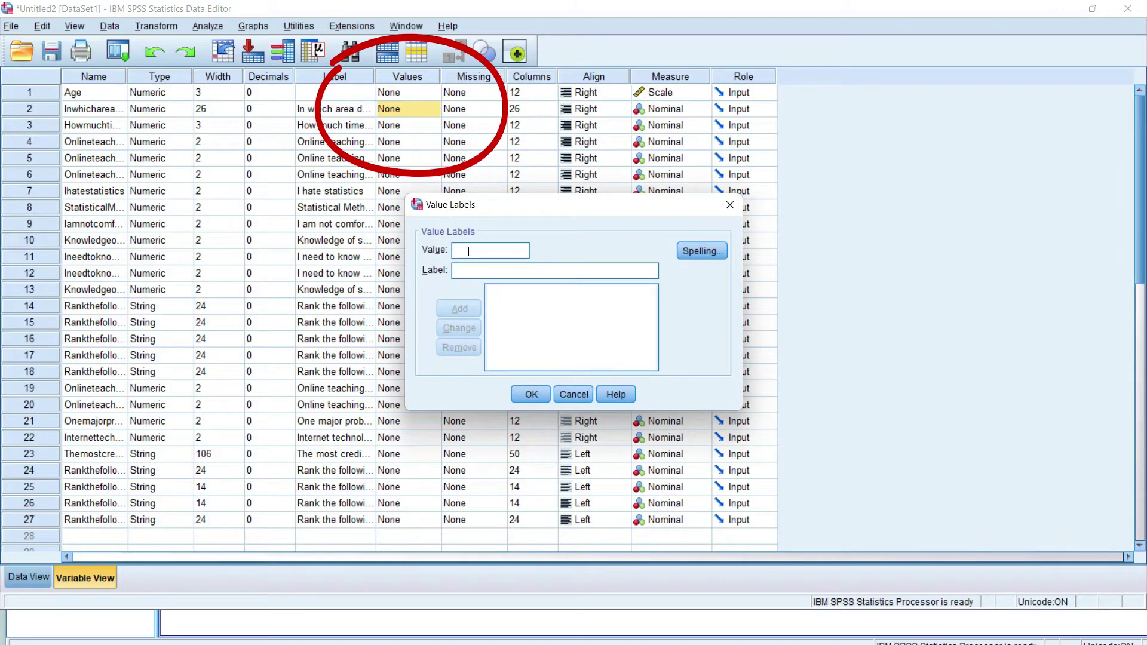
text(1)
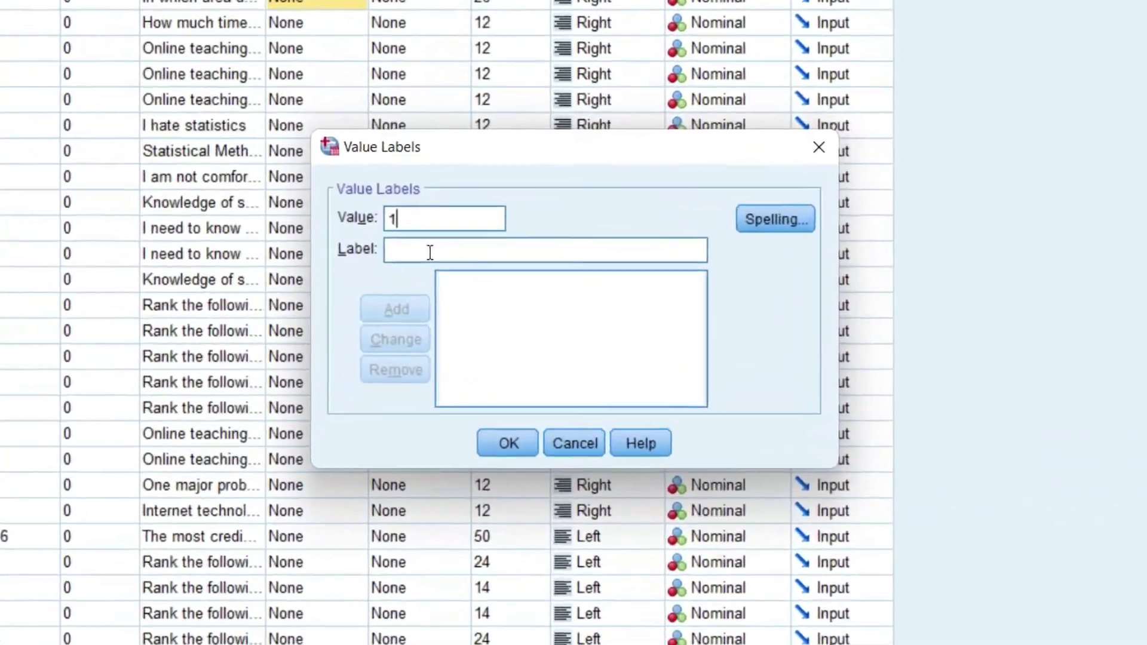
click(430, 252)
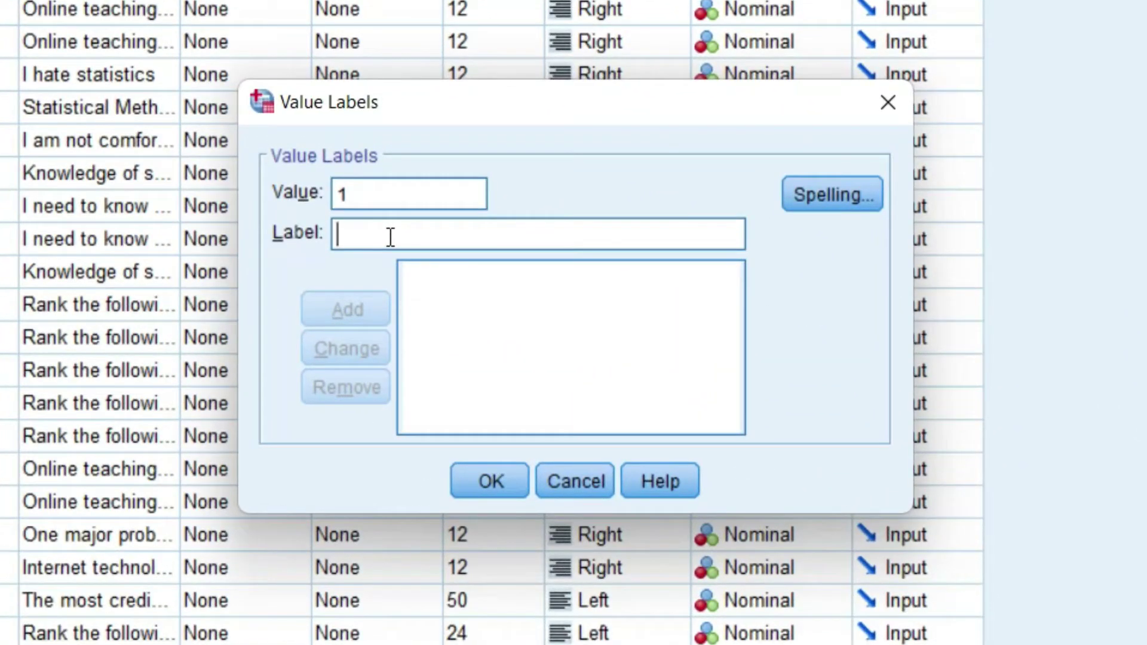
text(Run)
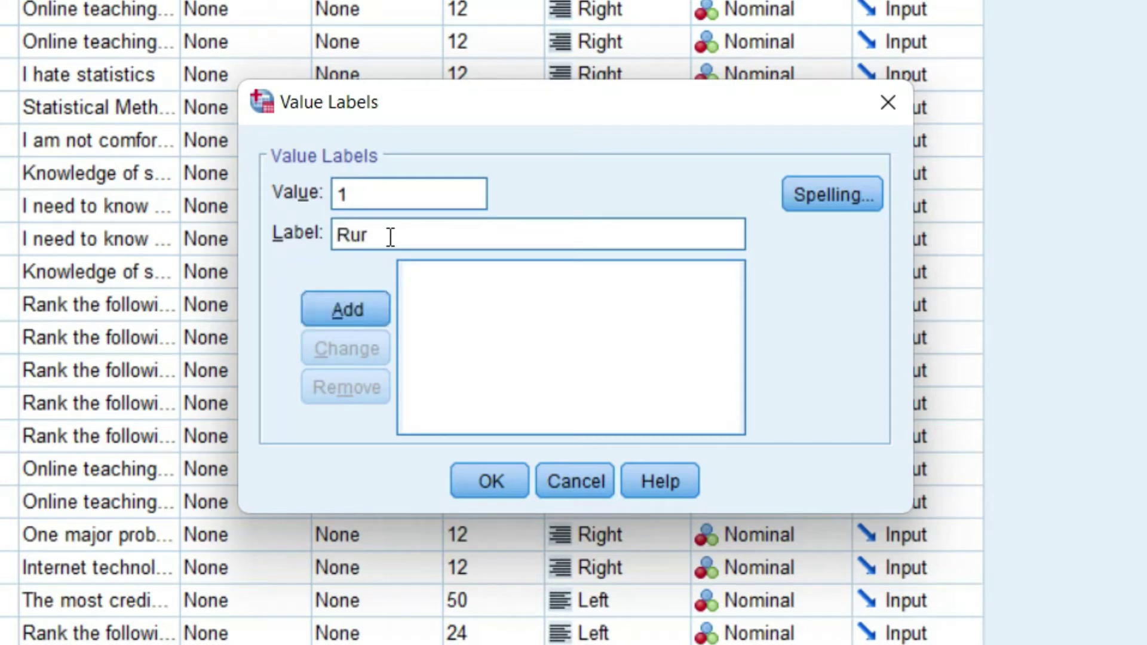
text(al)
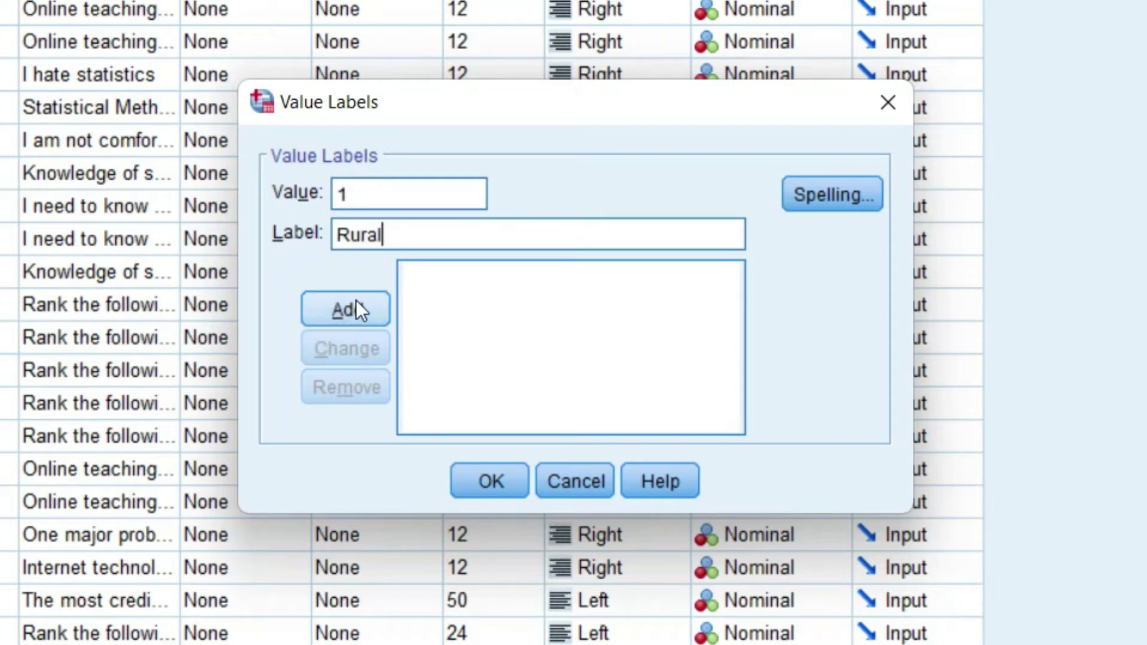
click(357, 303)
Add the value label "Urban" for value 2 and apply the value labels to Inwhichareadoyoureside.
text(2)
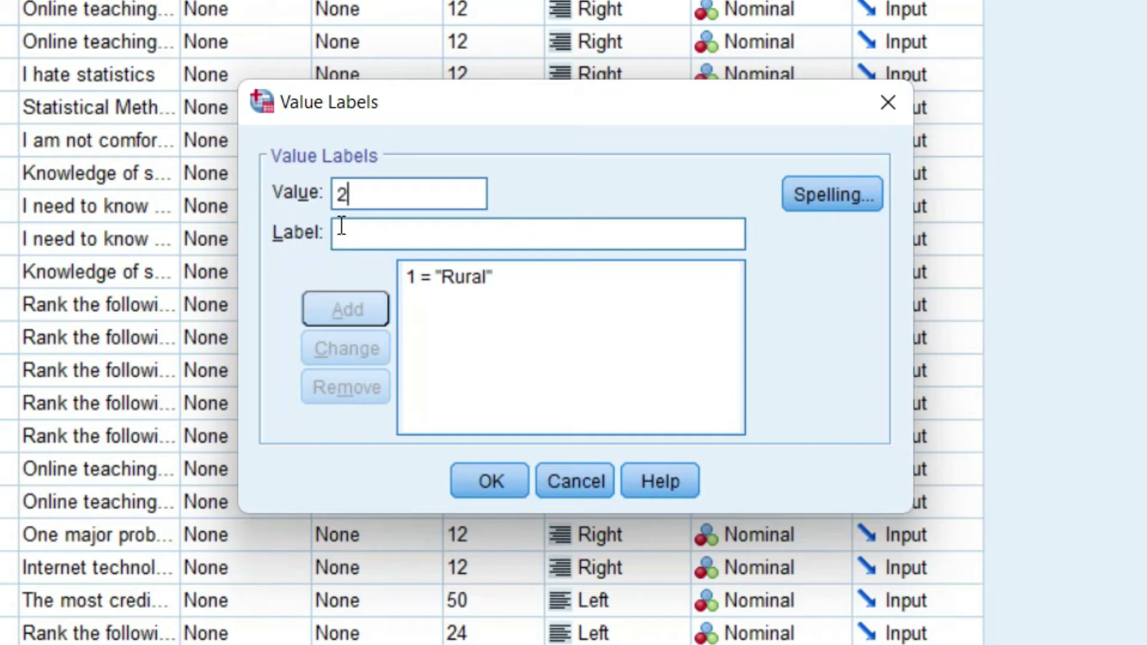
click(371, 234)
text(Urb)
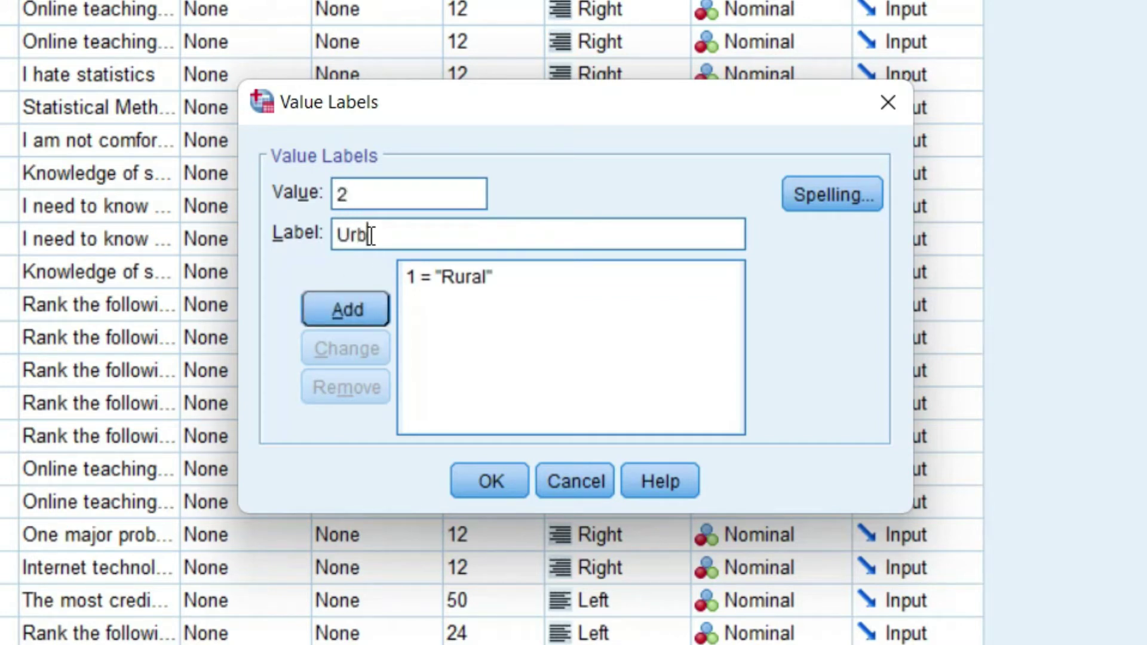
text(an)
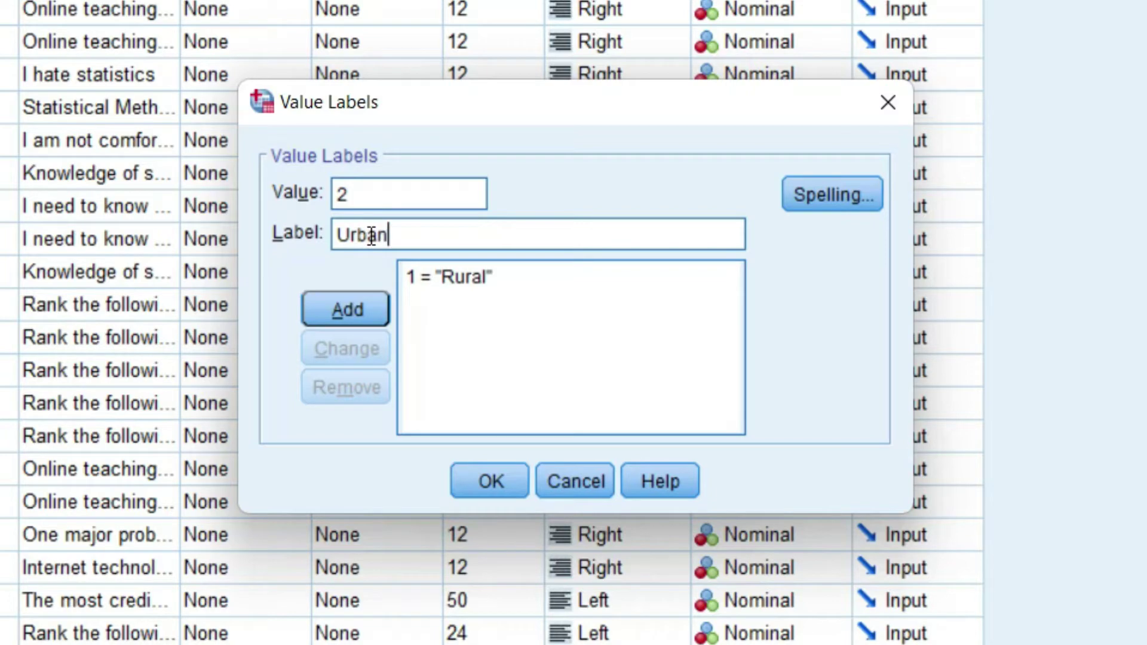
click(349, 310)
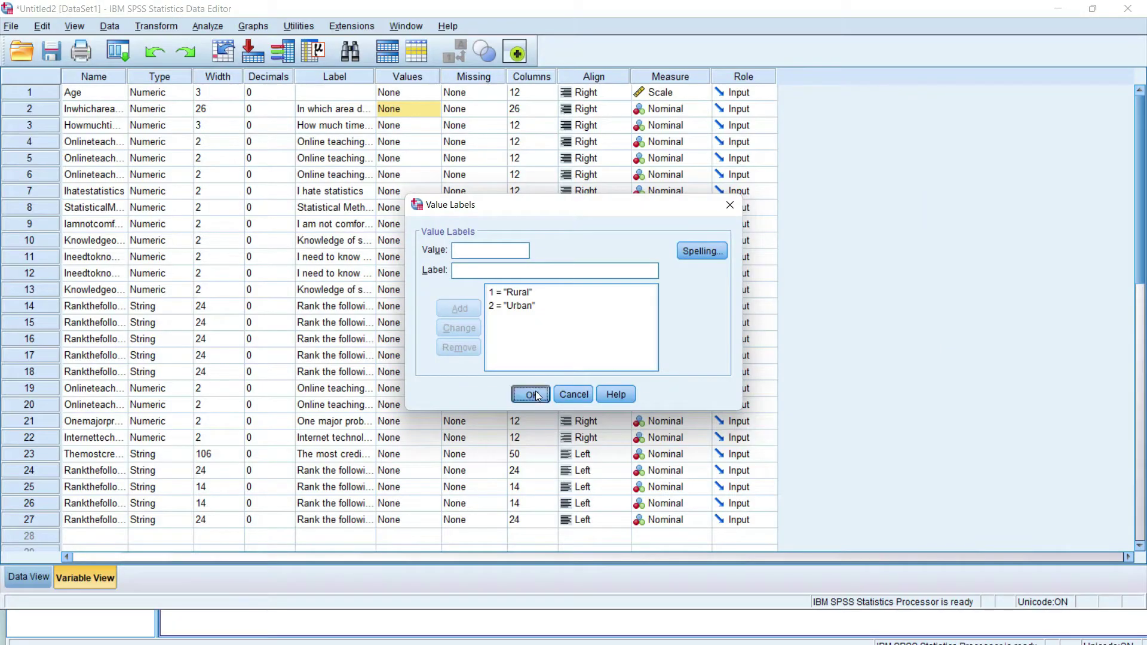
click(502, 478)
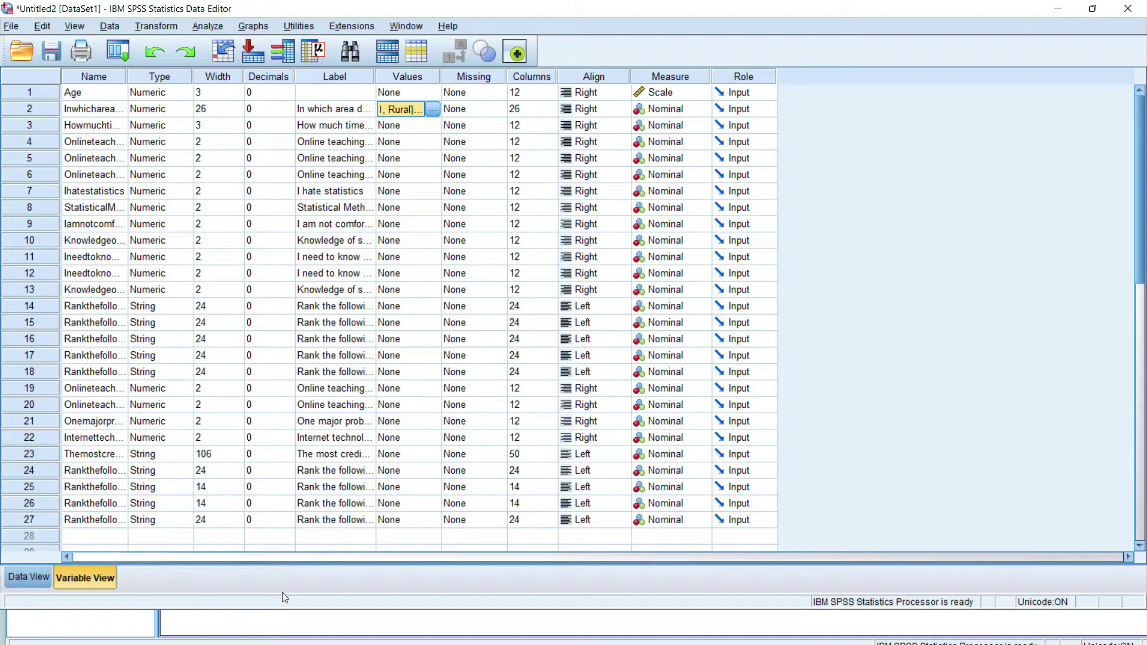
Set the measurement level of the HowmuchtimedoyouspendonInterneteveryday variable to Scale.
click(28, 577)
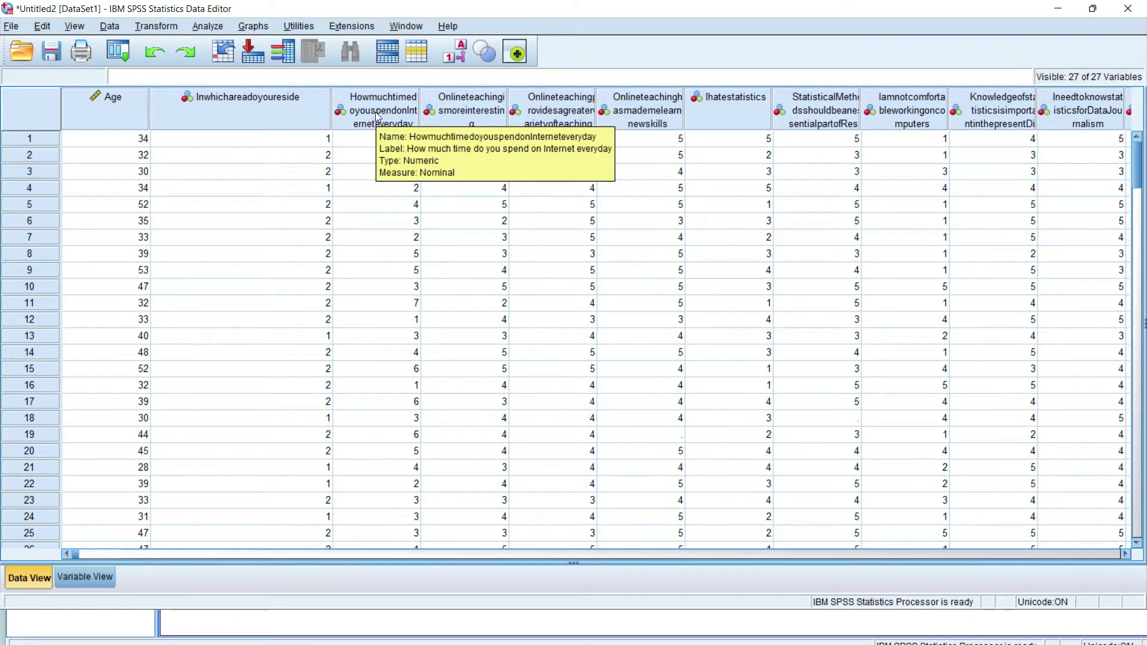
mouse_move(388, 107)
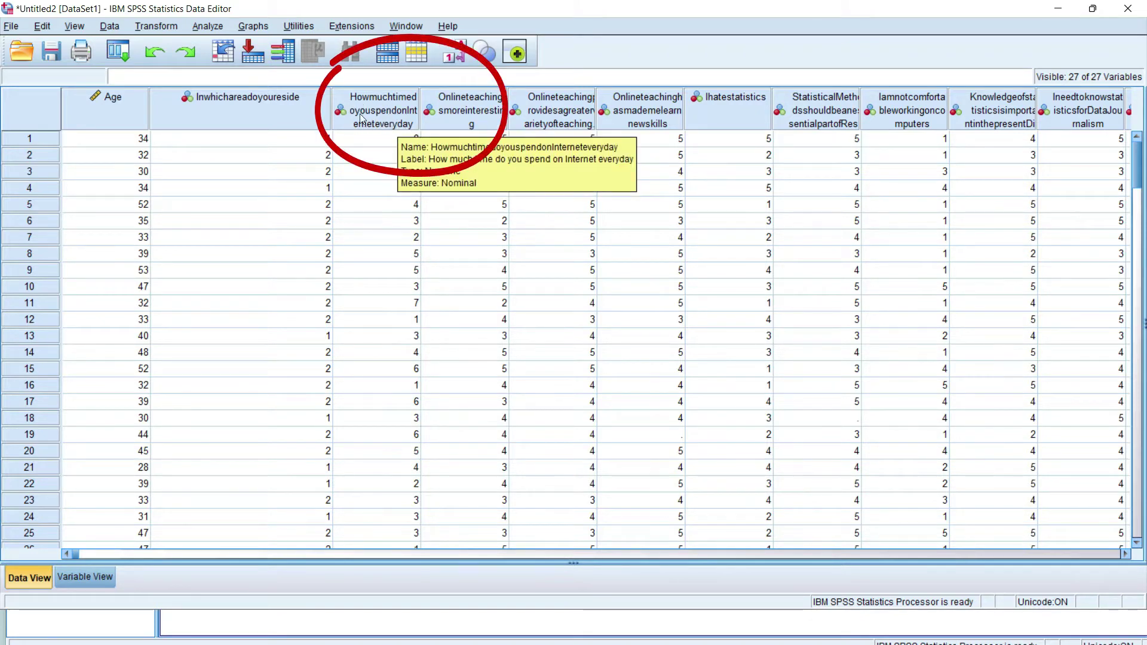
click(85, 577)
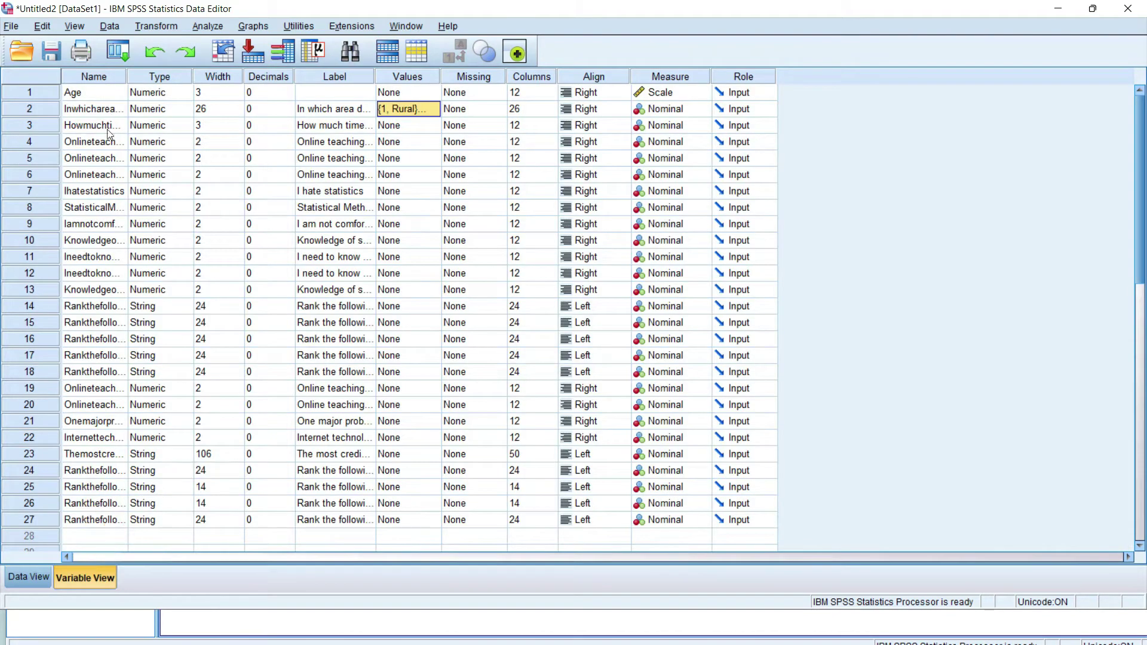
click(674, 131)
click(662, 145)
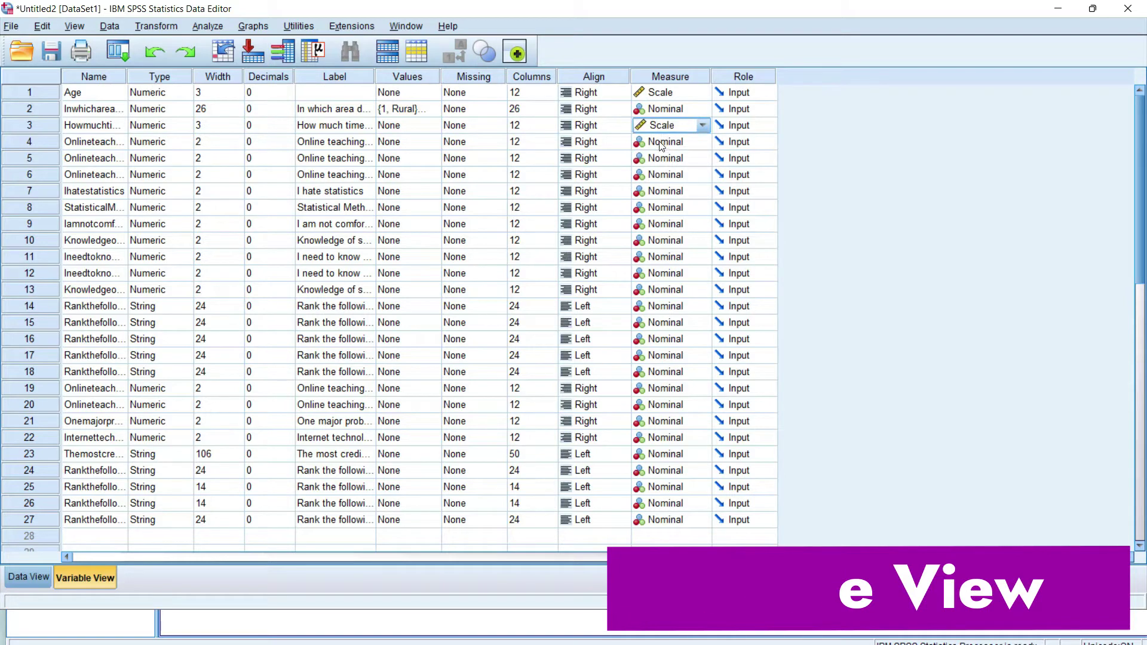
click(152, 128)
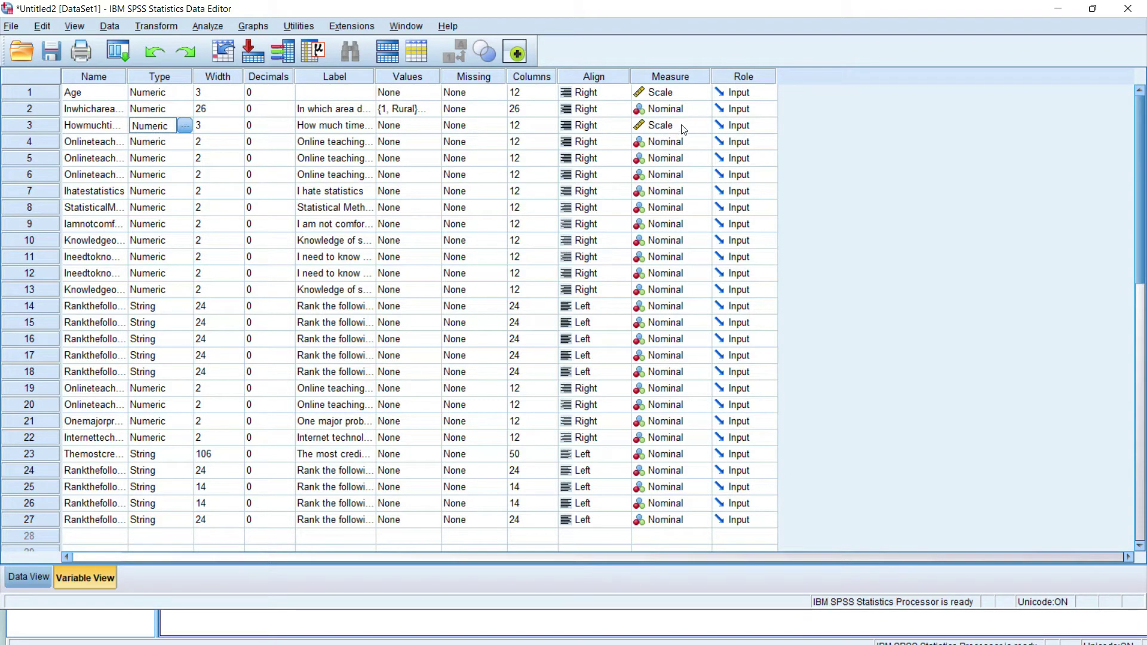
Start an Independent-Samples T Test from the data view and assign Inwhichareadoyoureside as the grouping variable.
click(34, 574)
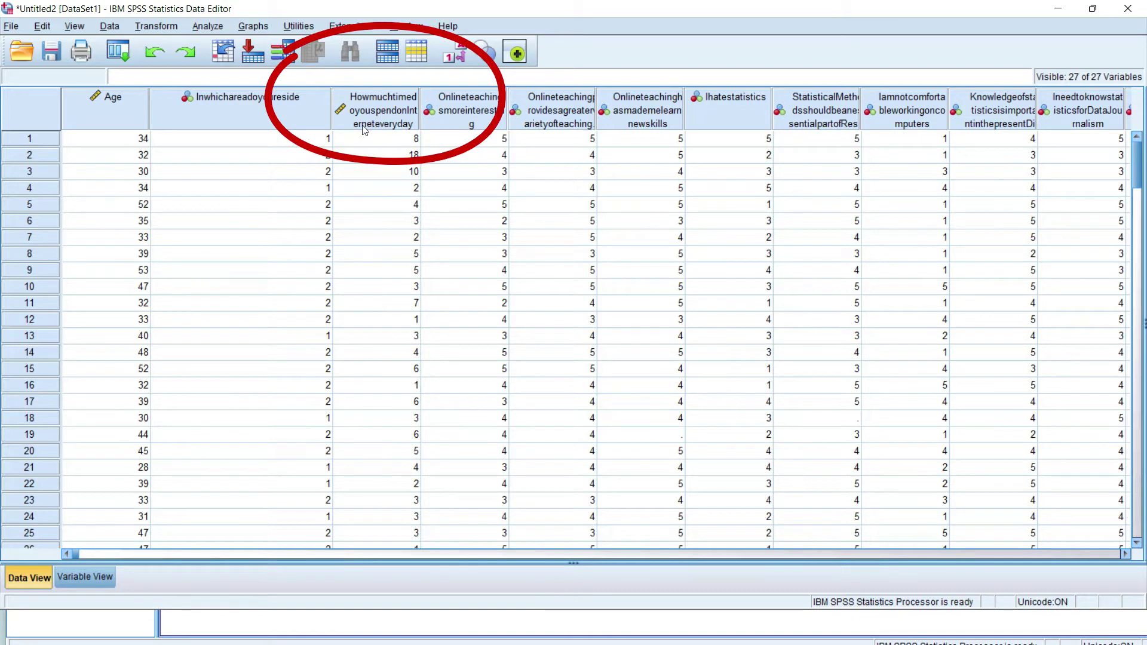
click(210, 27)
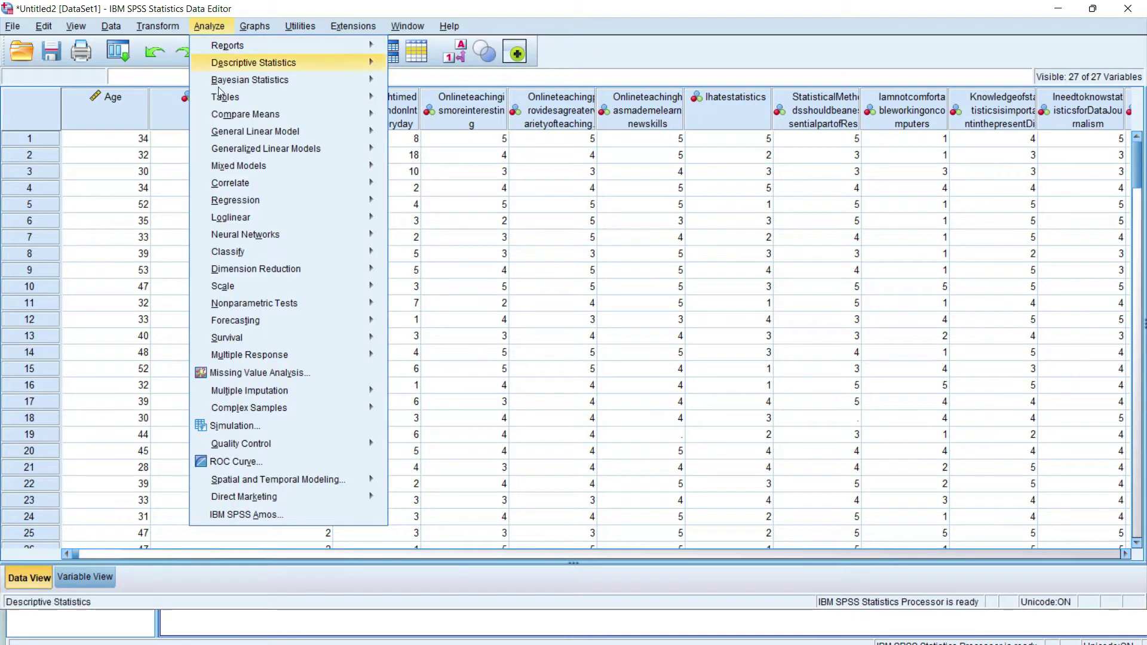
mouse_move(230, 115)
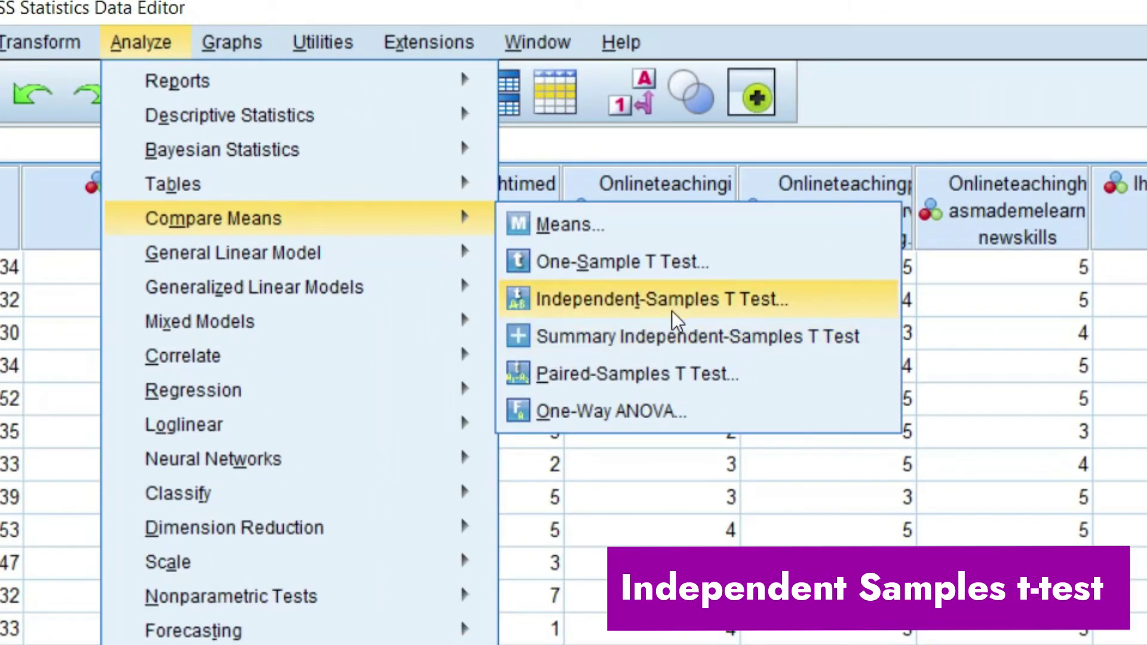
click(667, 310)
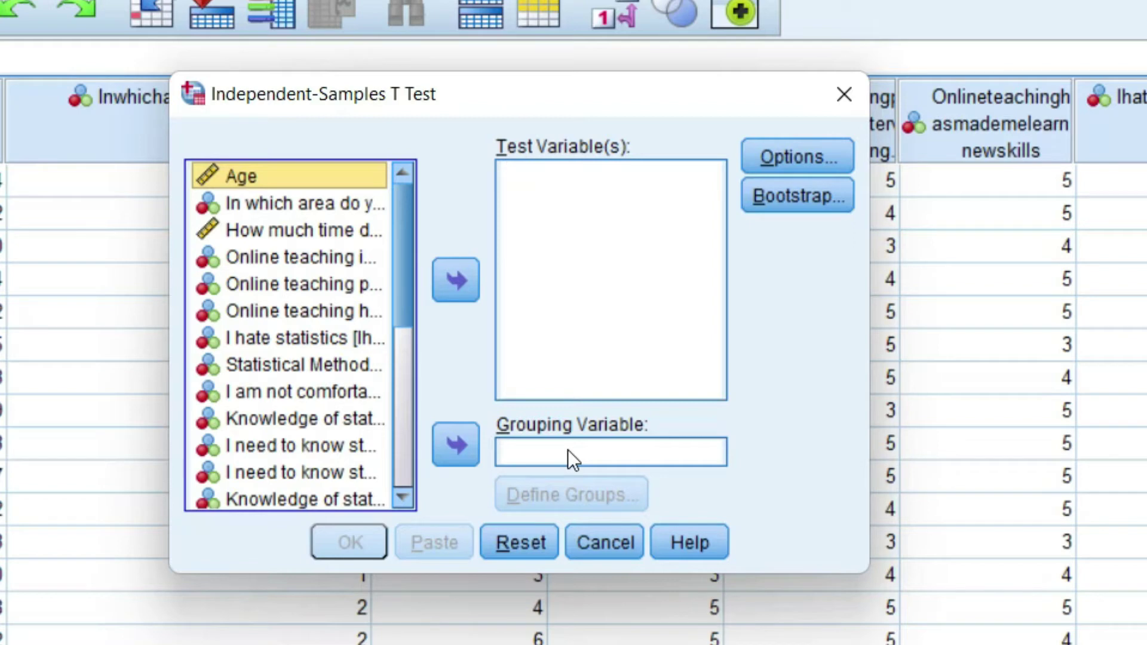
click(293, 203)
click(458, 446)
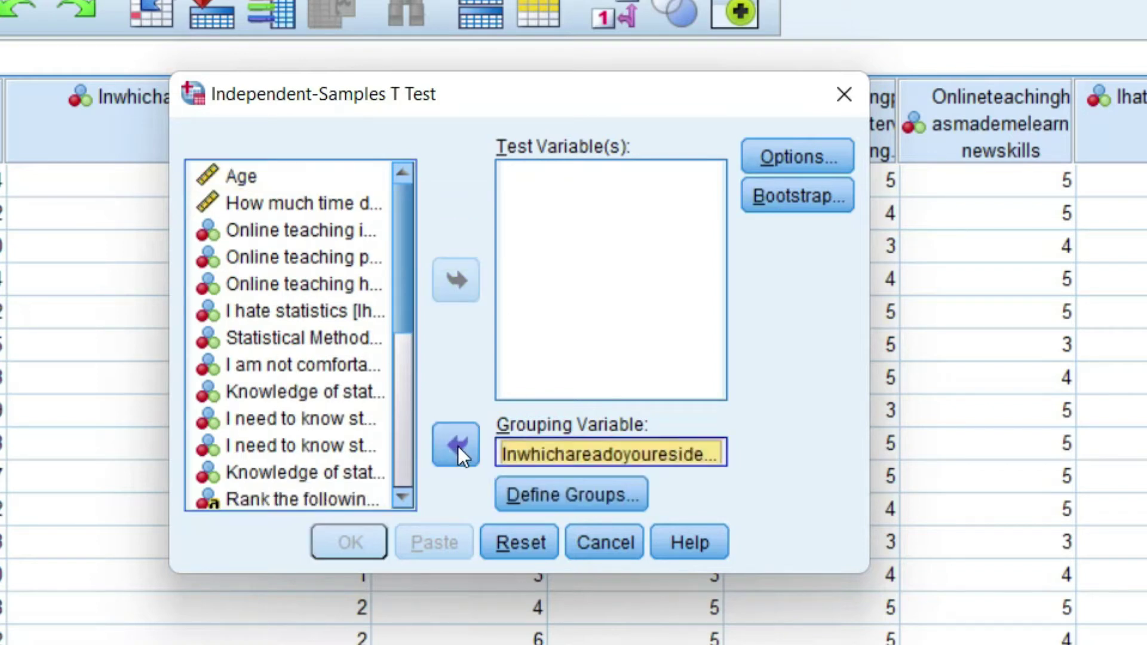
Define the groups of the grouping variable with specified values 1 for Group 1 and 2 for Group 2.
click(570, 496)
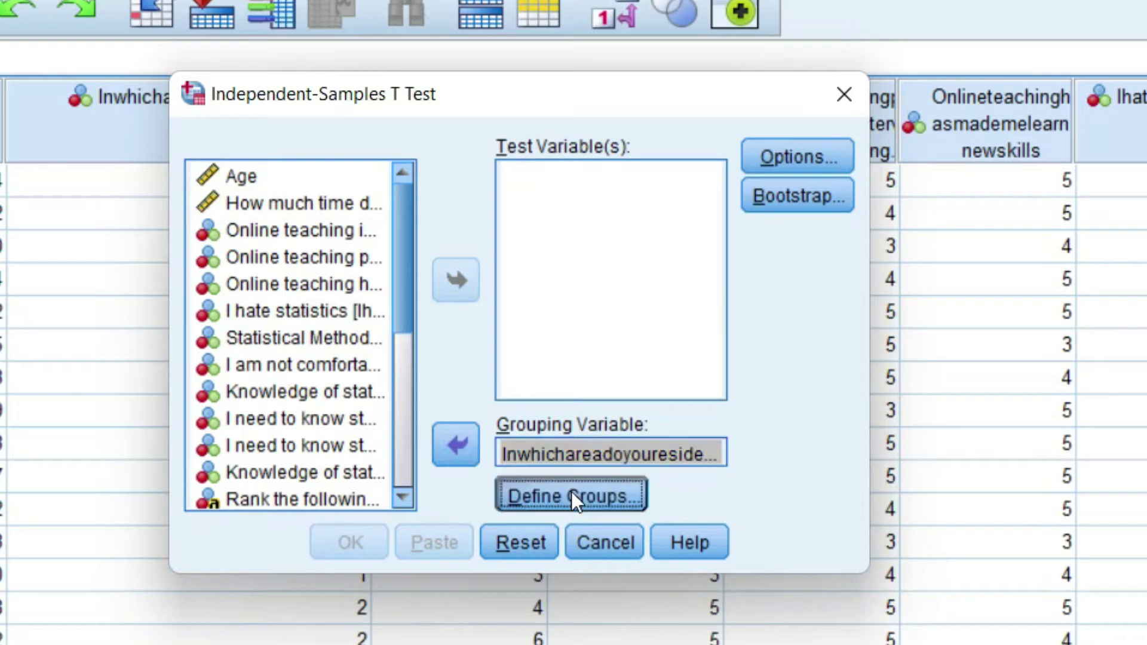
click(503, 272)
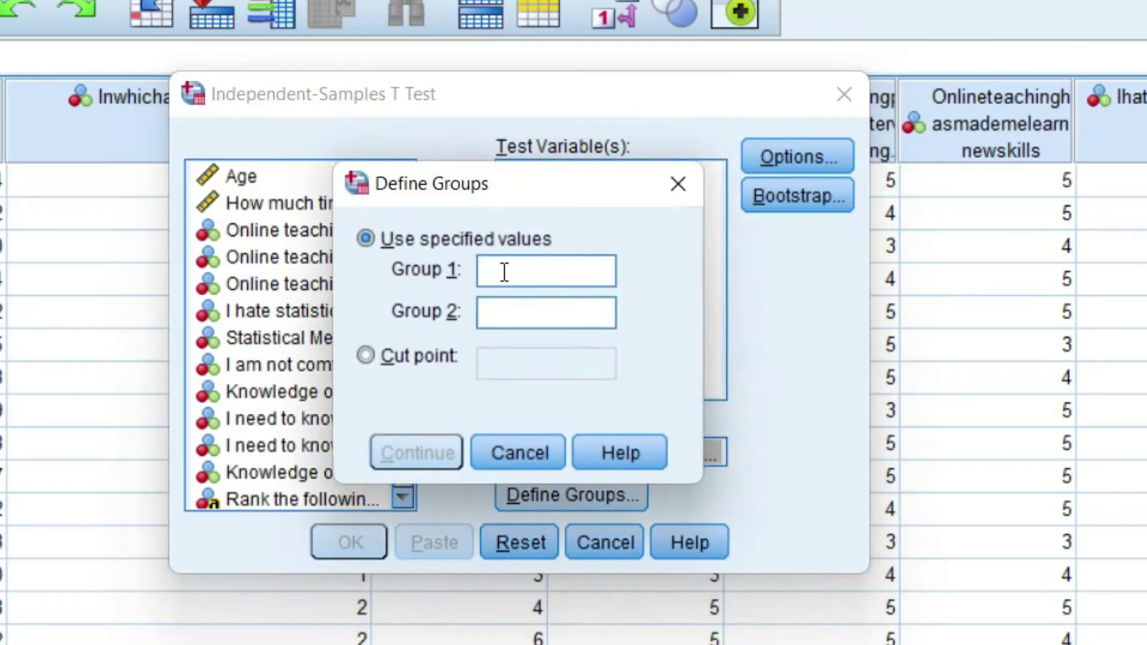
text(1)
click(521, 315)
text(2)
click(420, 449)
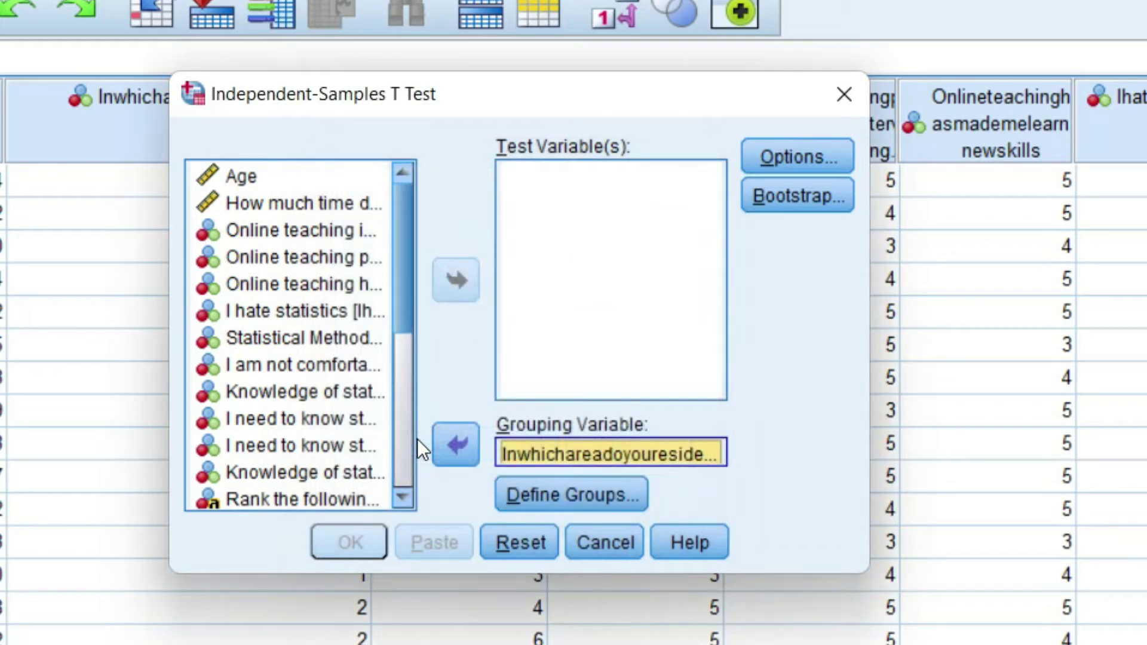
Assign the everyday Internet time variable as the test variable and run the t-test with a 95% confidence interval, excluding cases analysis by analysis.
click(298, 198)
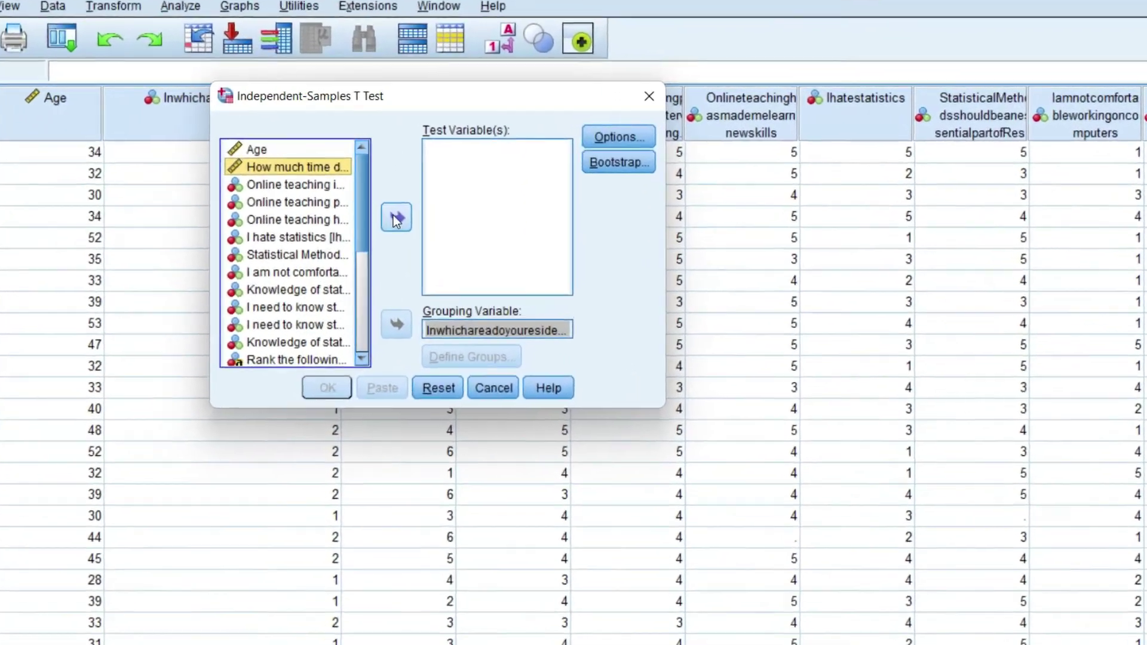
click(395, 217)
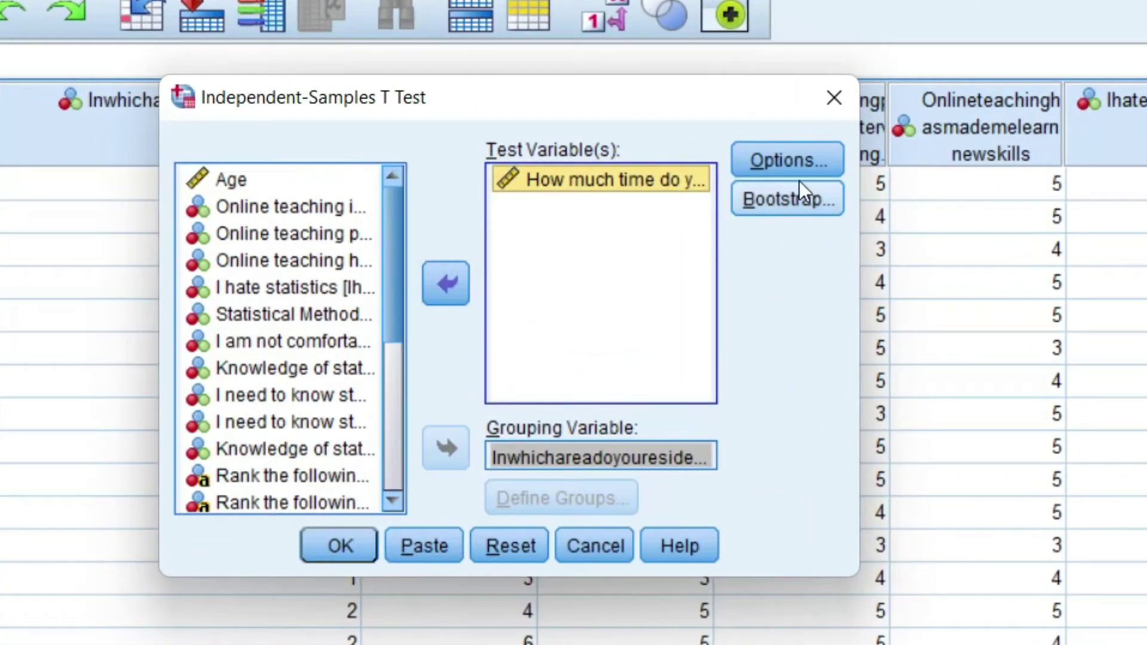
click(784, 159)
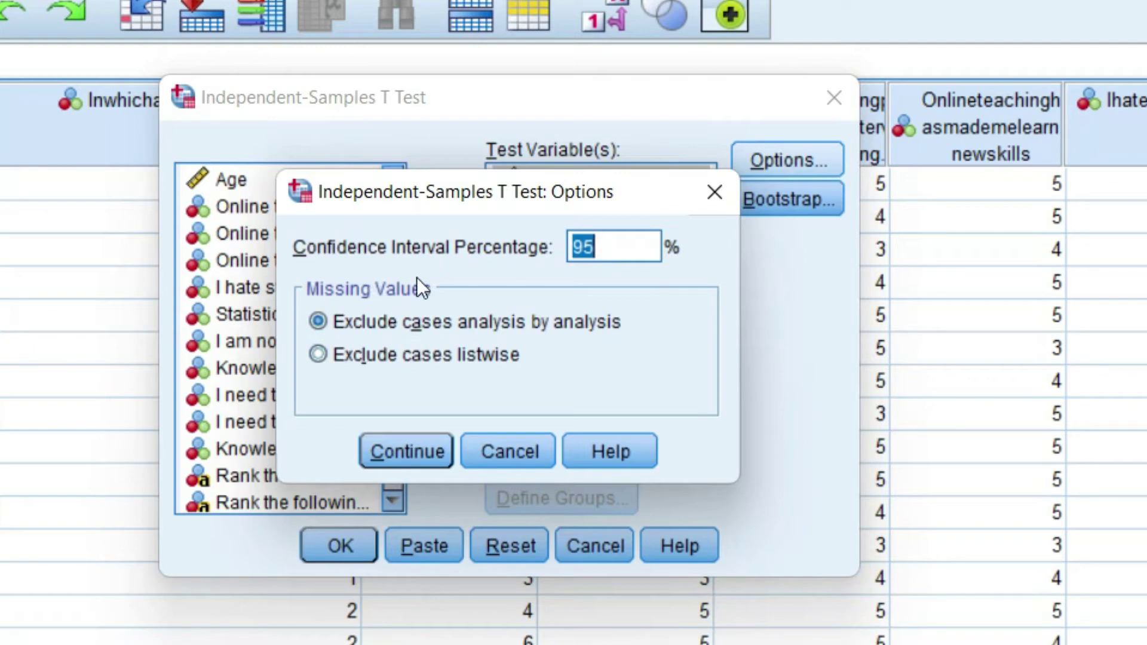
click(439, 450)
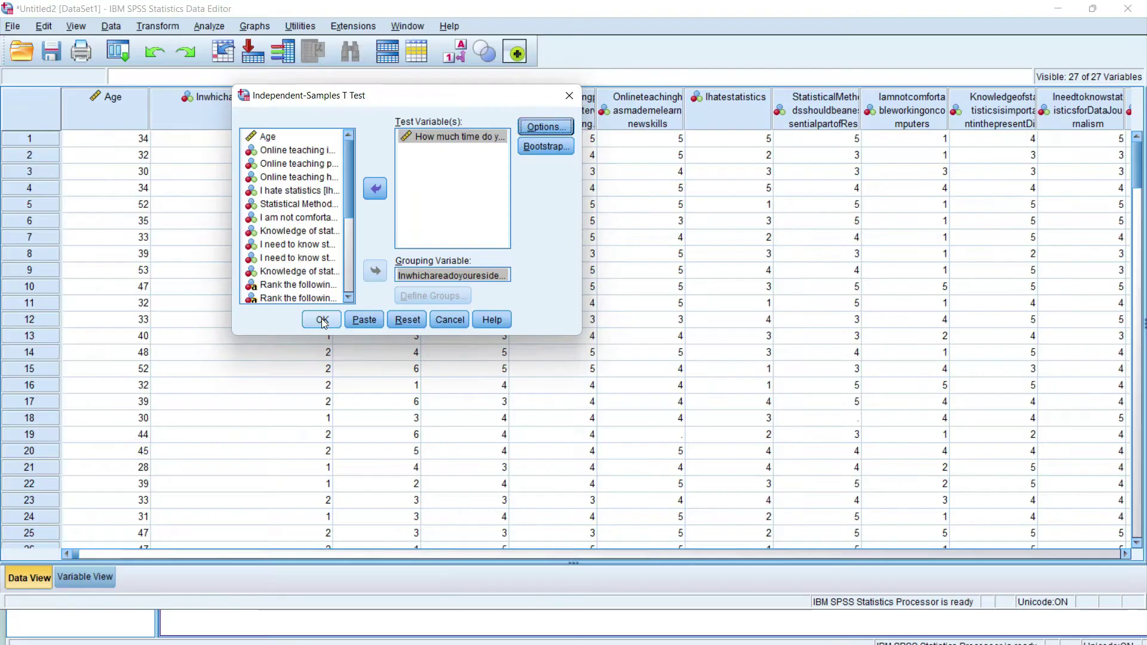
click(339, 545)
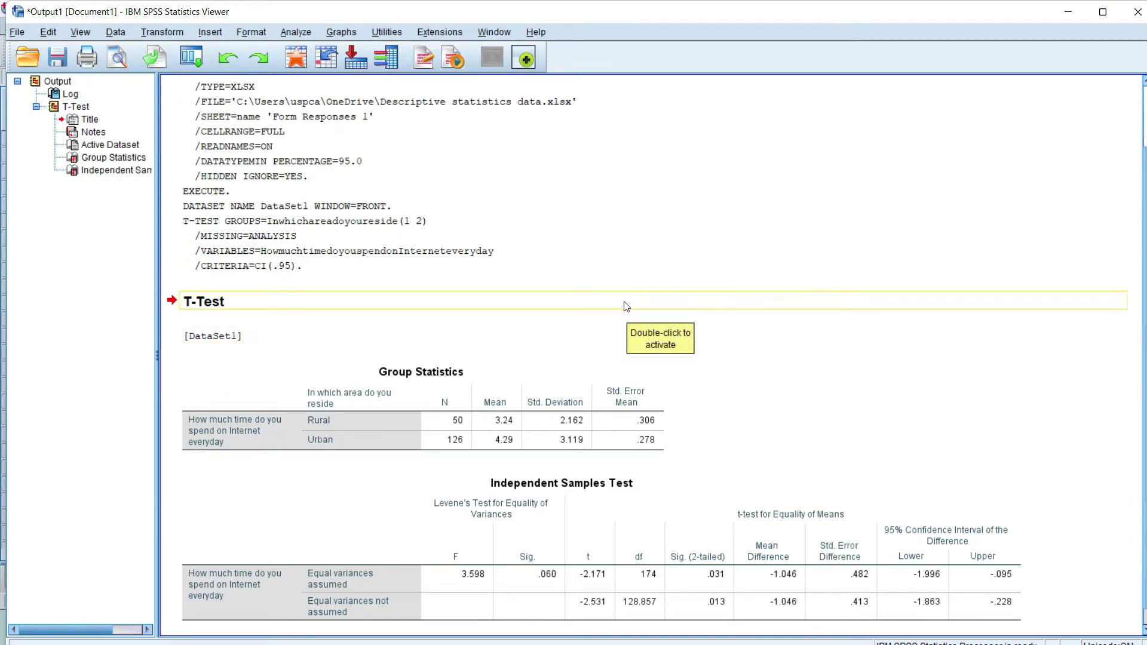
scroll(626, 306, down, 1)
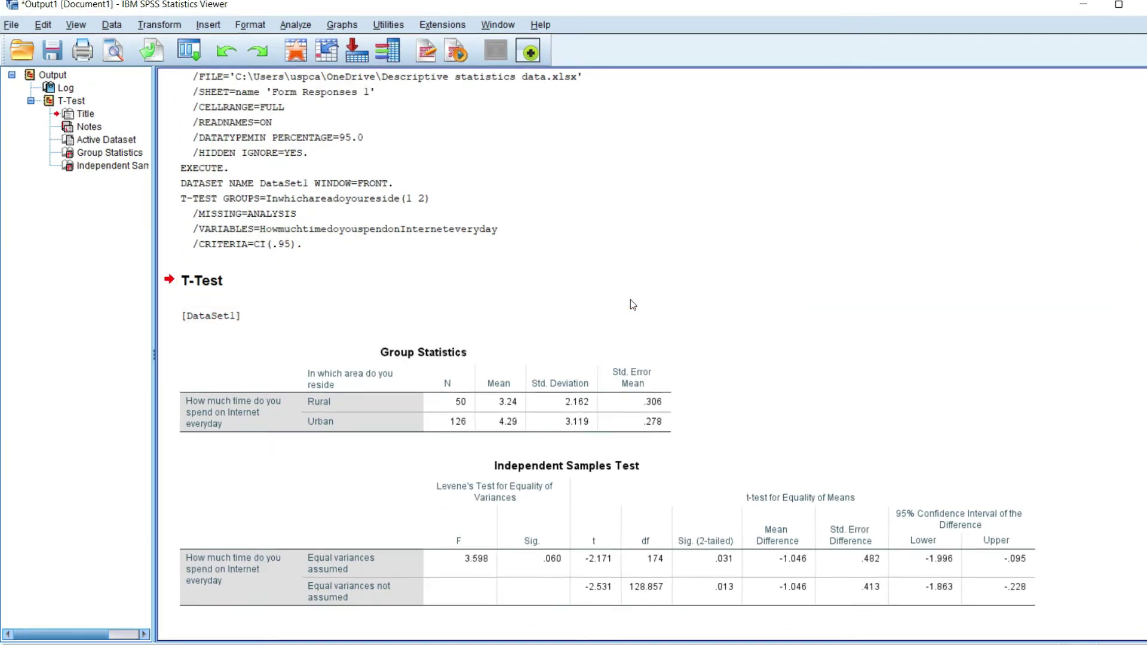